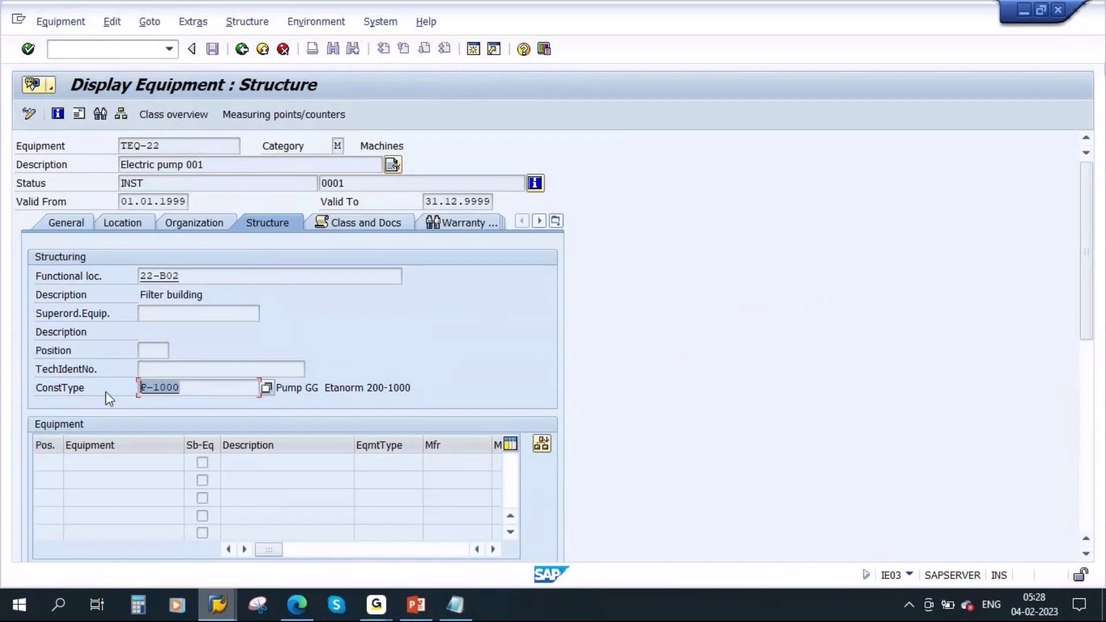
# Paste construction type P-1000 into the Notepad notes and start a second SAP session
pyautogui.press('Home')
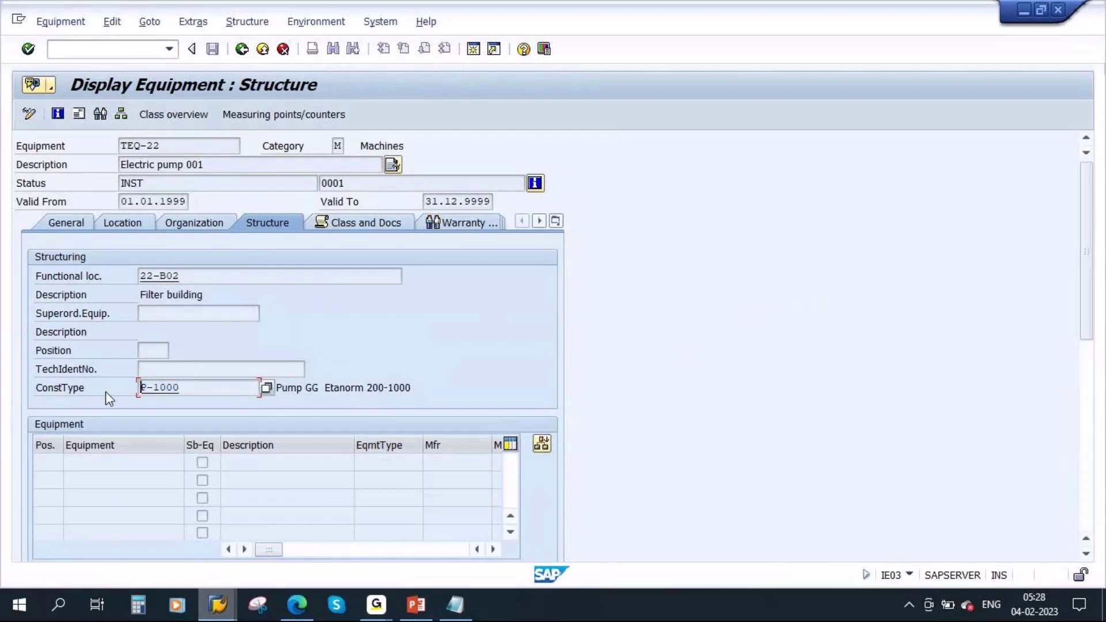
pyautogui.click(455, 605)
pyautogui.write('P-1000')
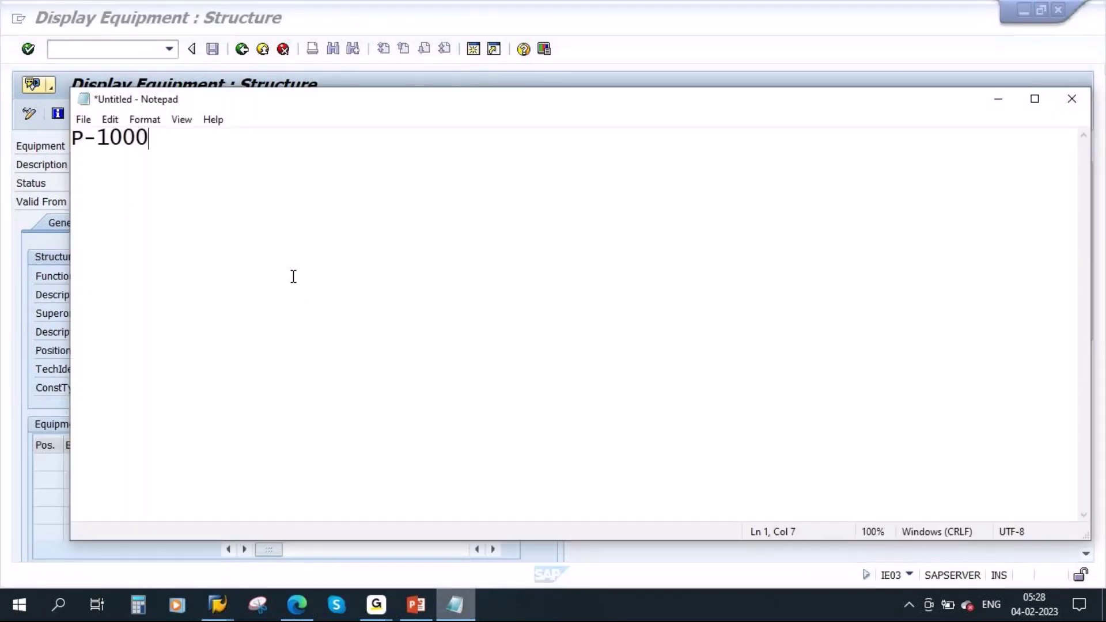
pyautogui.click(997, 100)
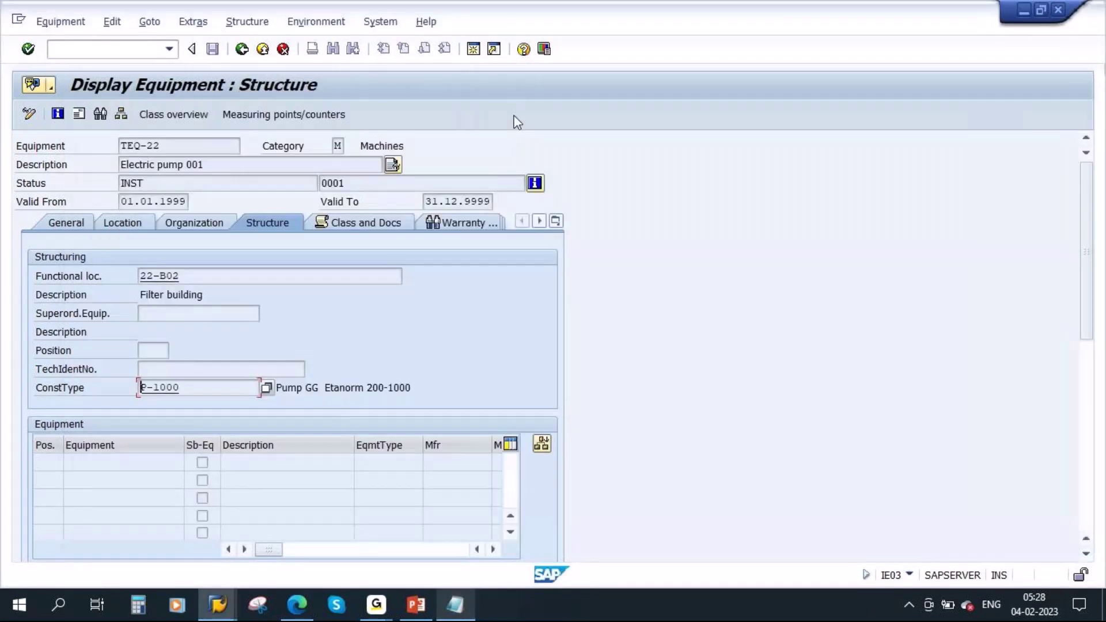
pyautogui.click(473, 49)
# Display the BOM of material P-1000 in plant 1000 with usage 4 via CS03
pyautogui.write('cs03')
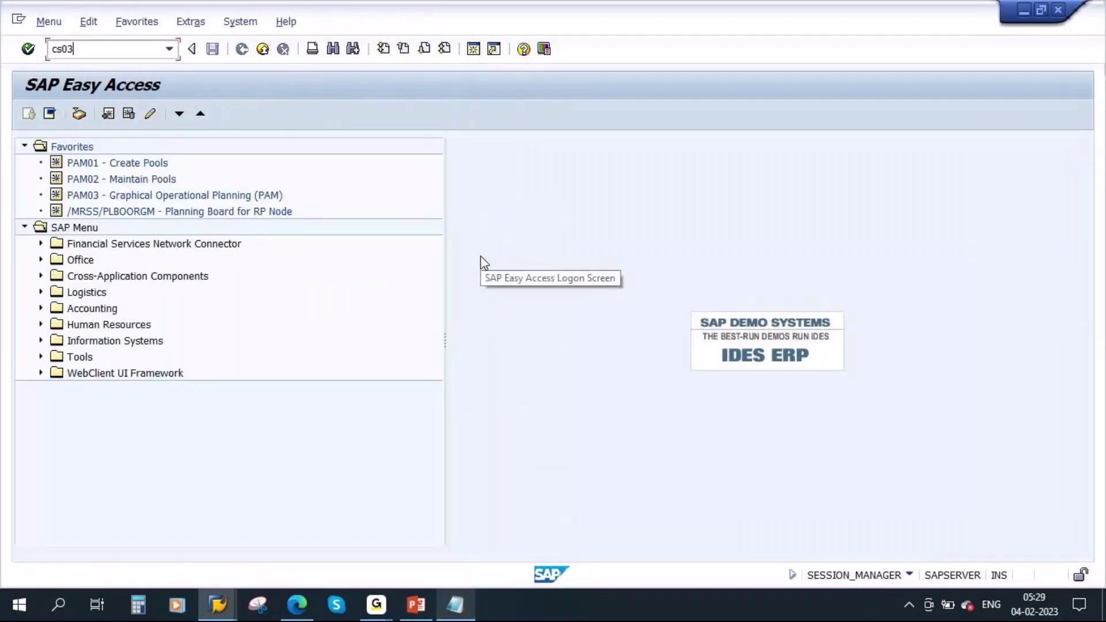
pyautogui.press('Return')
pyautogui.write('P-1000')
pyautogui.press('Tab')
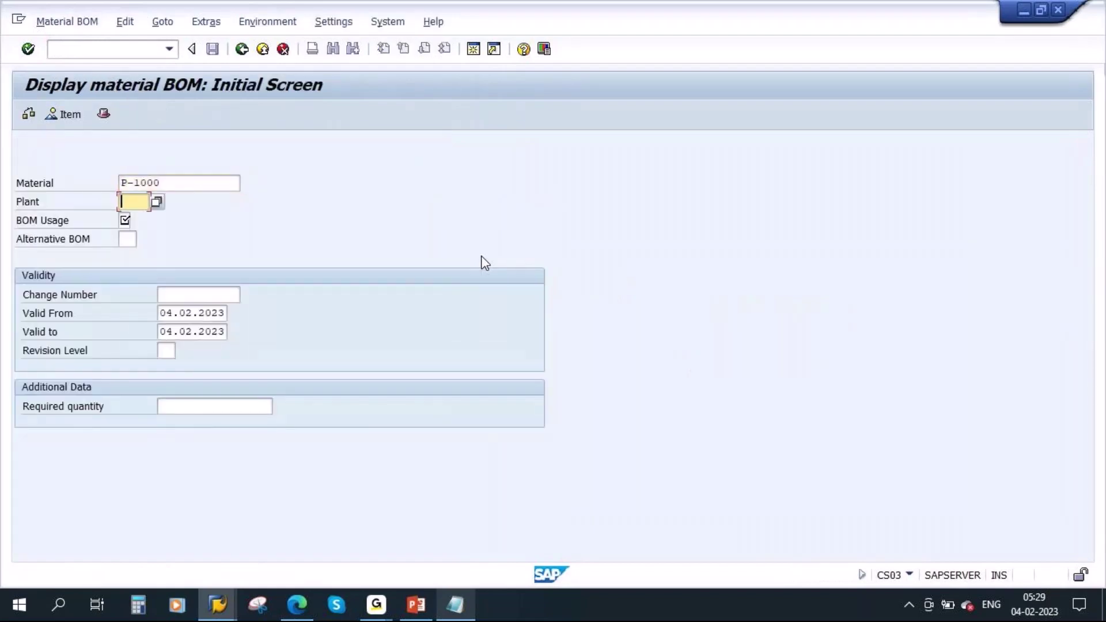
pyautogui.write('1000')
pyautogui.press('Tab')
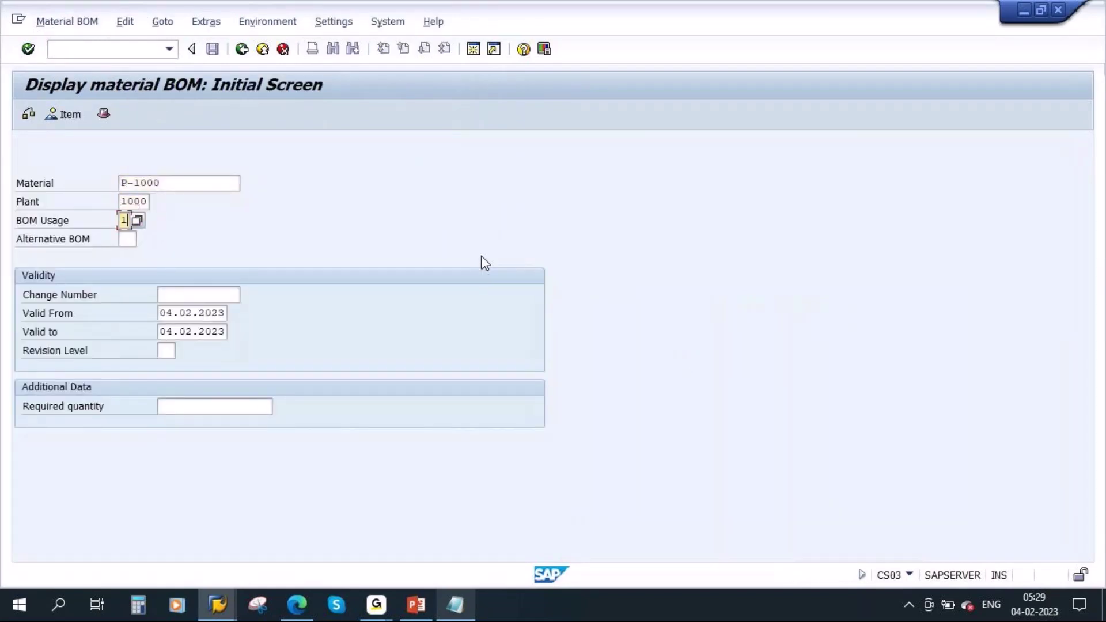
pyautogui.write('4')
pyautogui.press('Return')
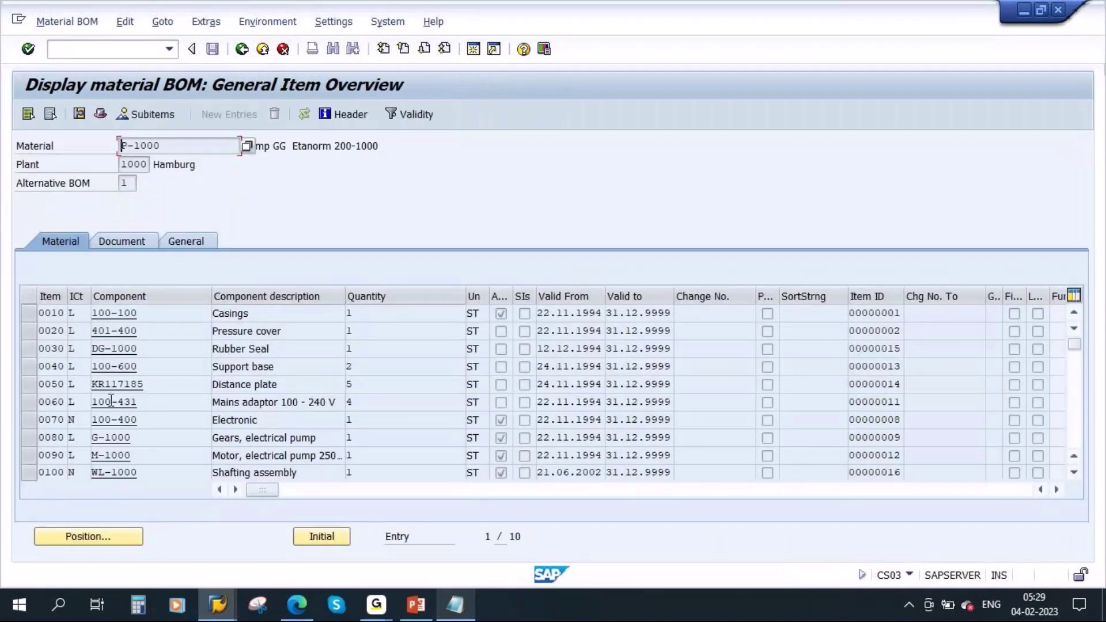
# Select items 0040–0060 and copy their component numbers and descriptions as a block
pyautogui.press('Tab')
pyautogui.click(148, 382)
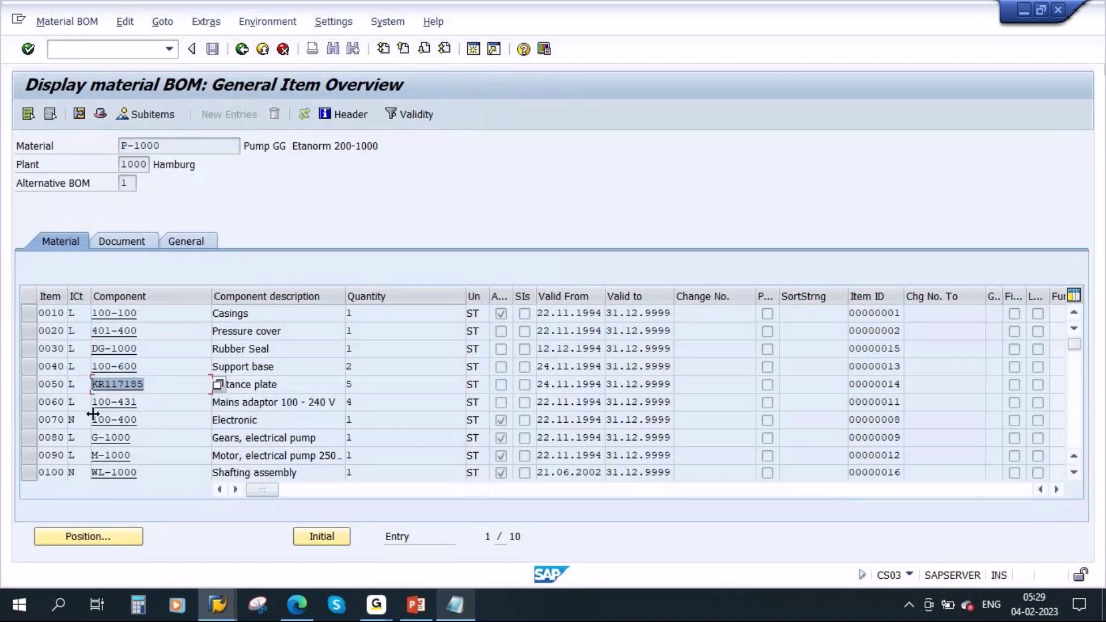
pyautogui.click(142, 405)
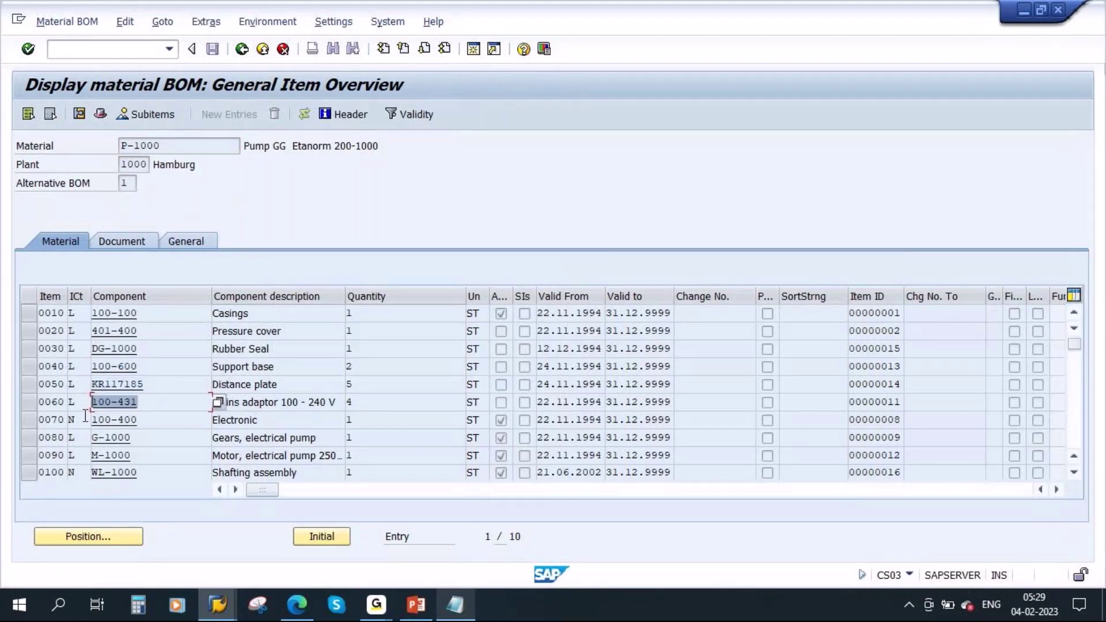
pyautogui.click(28, 366)
pyautogui.keyDown('shift'); pyautogui.click(30, 384); pyautogui.keyUp('shift')
pyautogui.keyDown('shift'); pyautogui.click(29, 402); pyautogui.keyUp('shift')
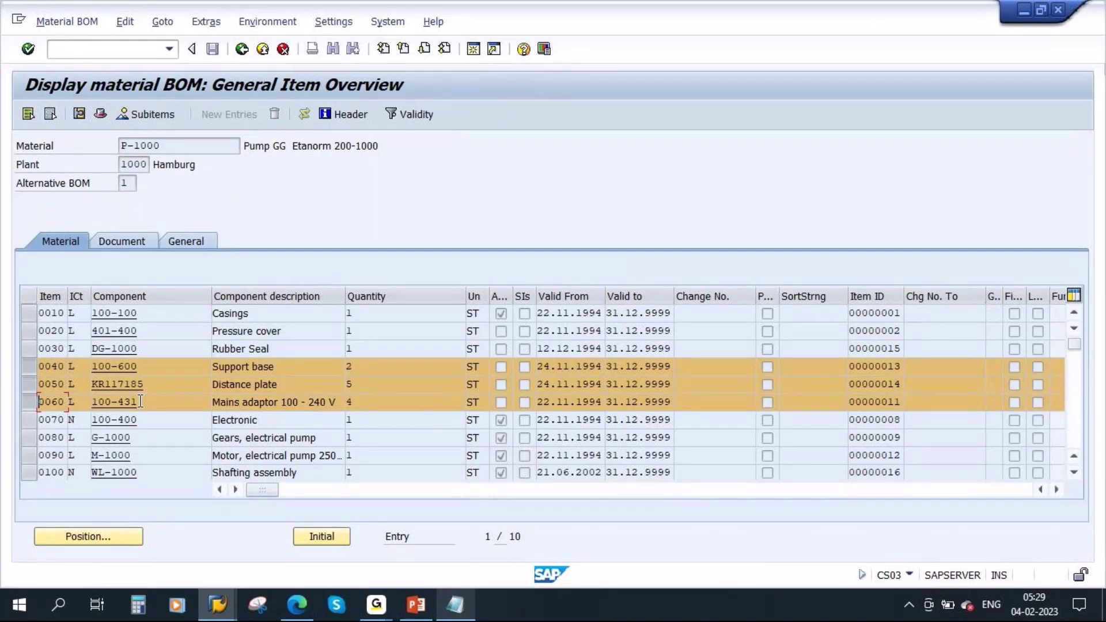
pyautogui.click(93, 368)
pyautogui.hotkey('ctrl', 'y')
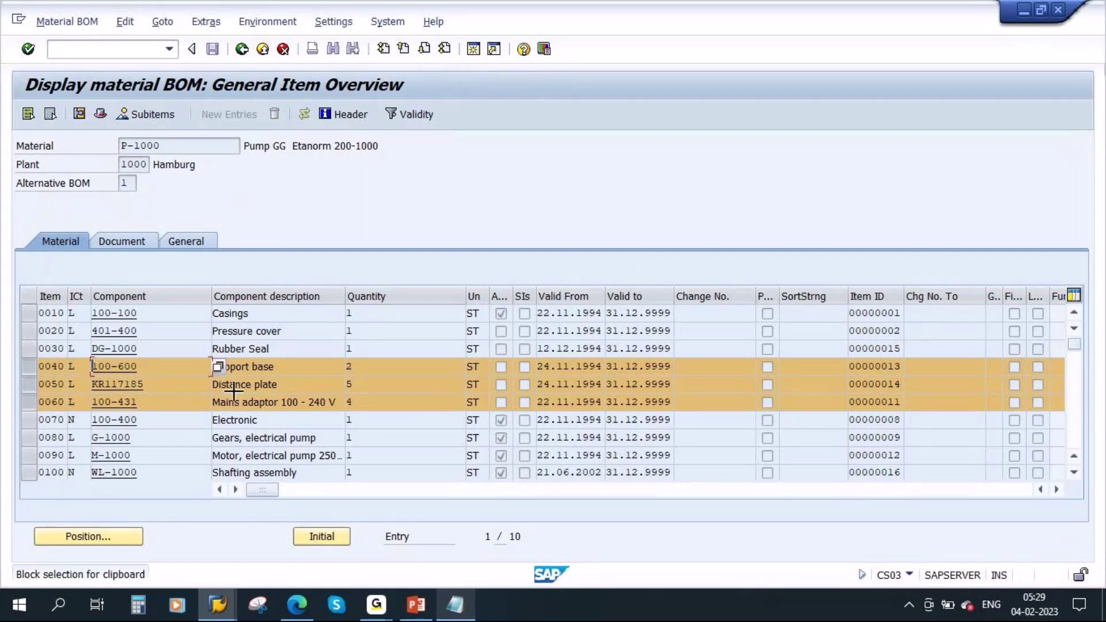
pyautogui.moveTo(94, 367); pyautogui.dragTo(312, 403)
pyautogui.hotkey('ctrl', 'c')
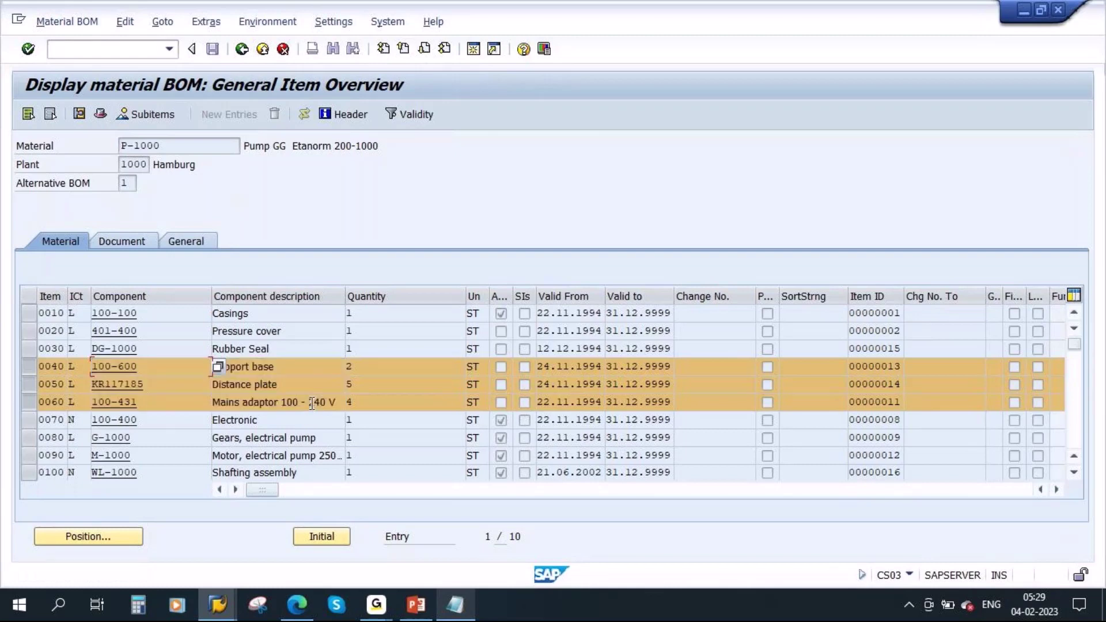
# Paste 100-600 Support base, KR117185 Distance plate and 100-431 Mains adaptor under P-1000, aligned
pyautogui.click(455, 605)
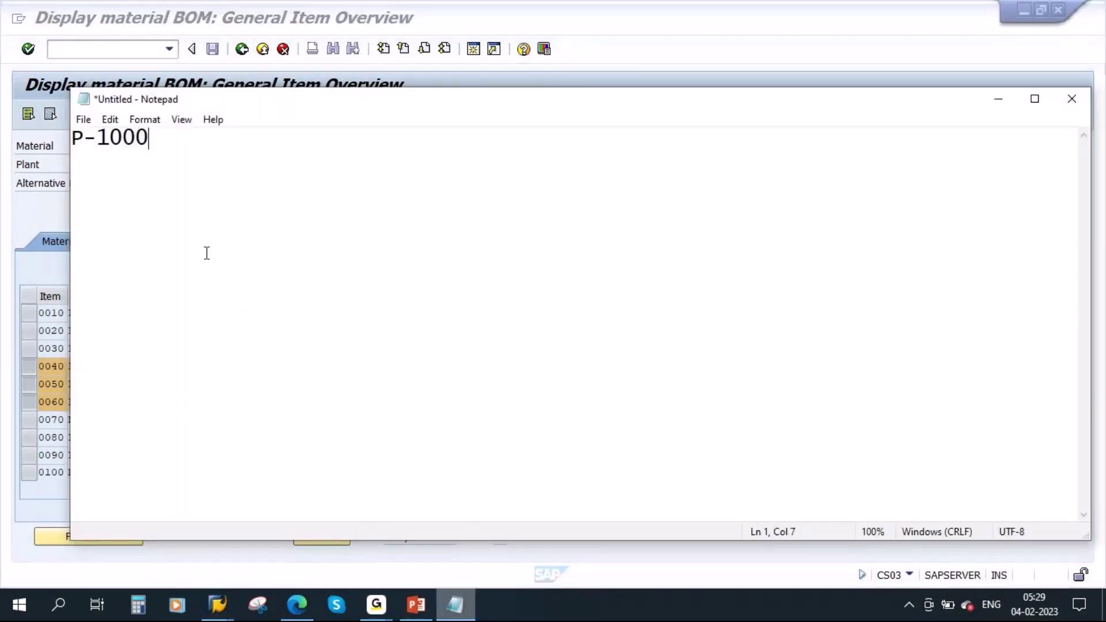
pyautogui.press('Return')
pyautogui.press('Return')
pyautogui.hotkey('ctrl', 'v')
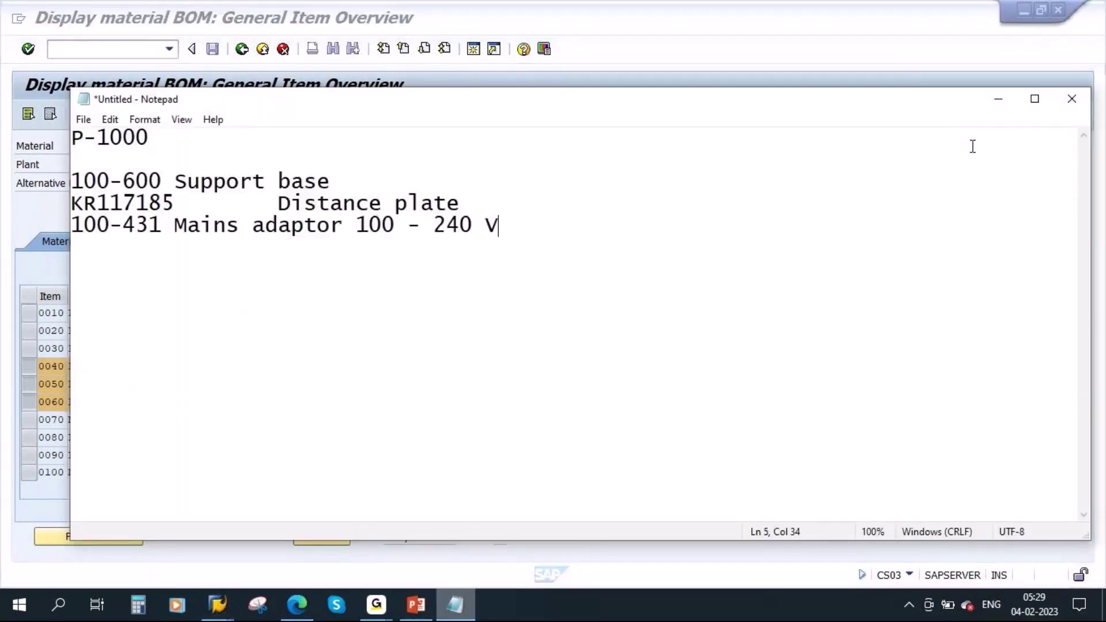
pyautogui.click(177, 182)
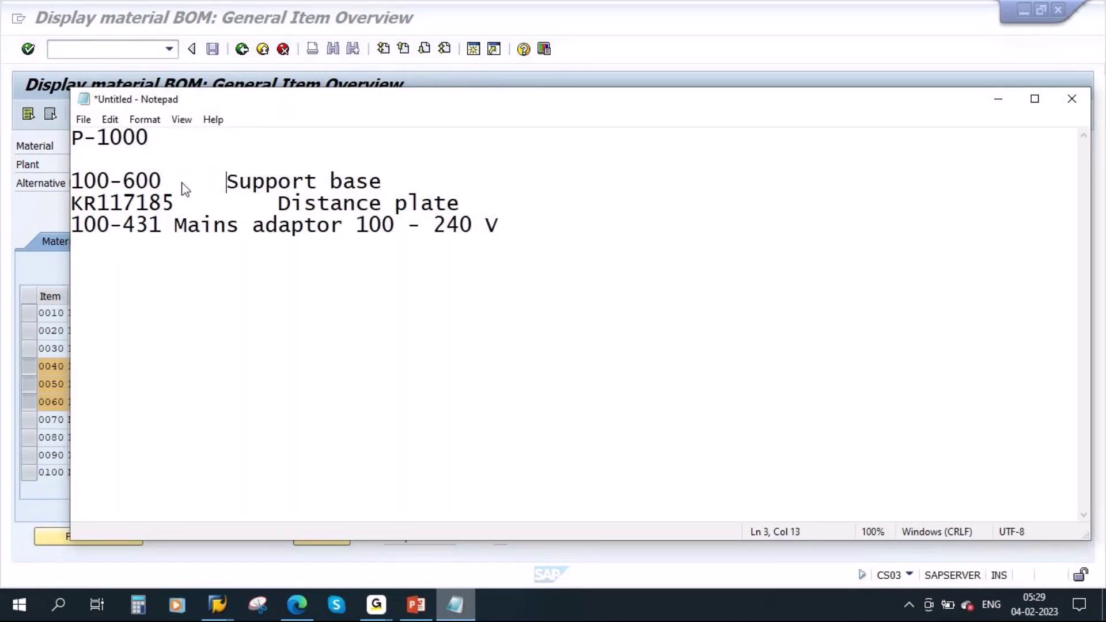
pyautogui.press('BackSpace')
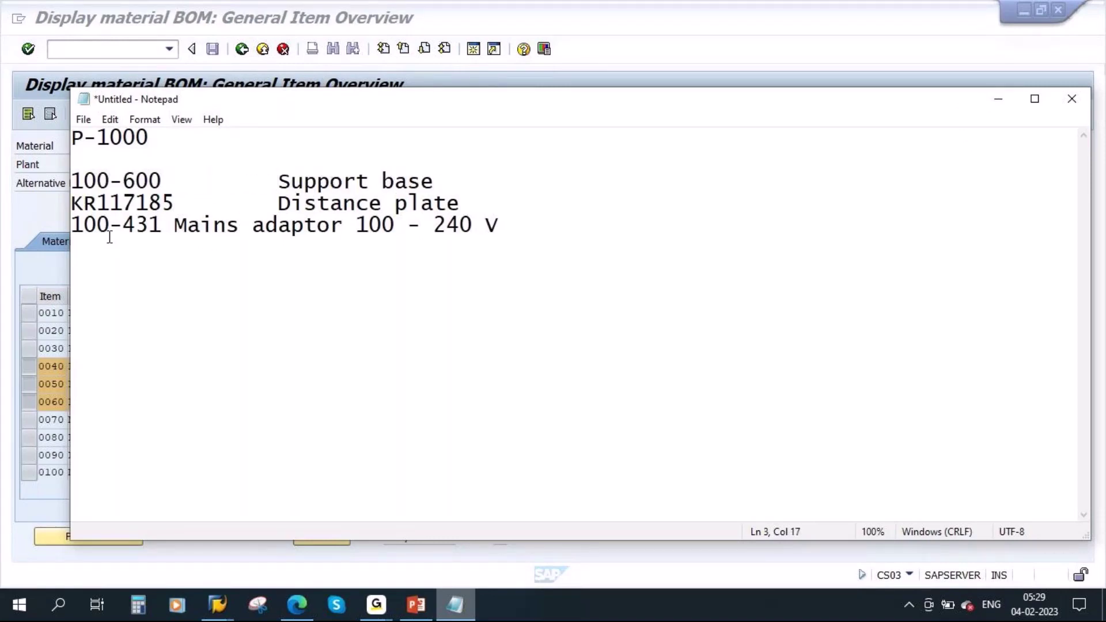
pyautogui.click(181, 229)
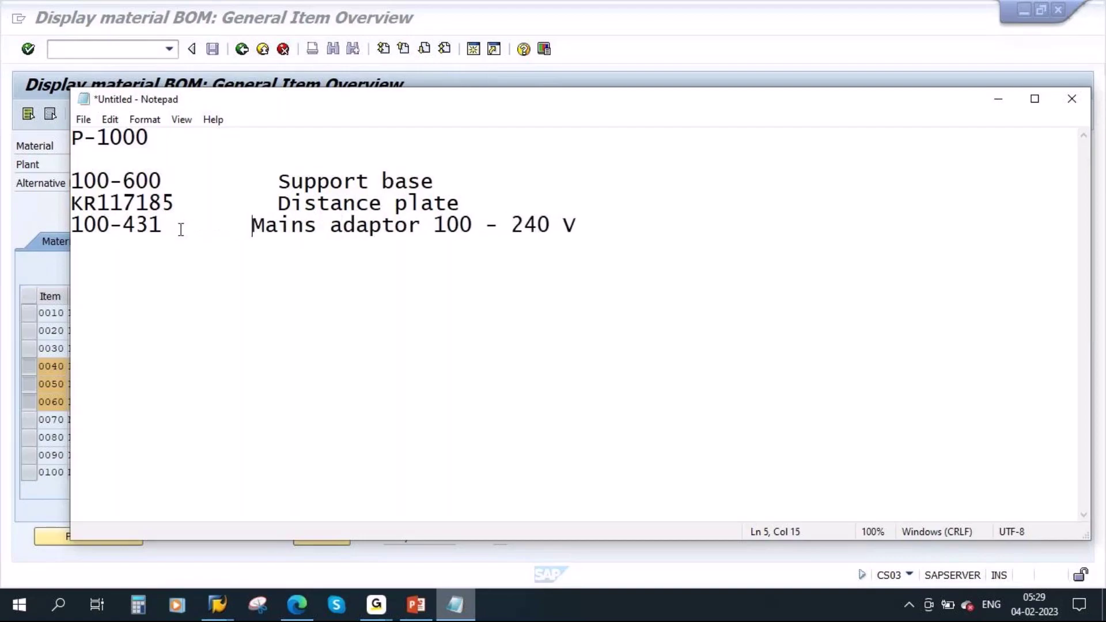
pyautogui.click(998, 99)
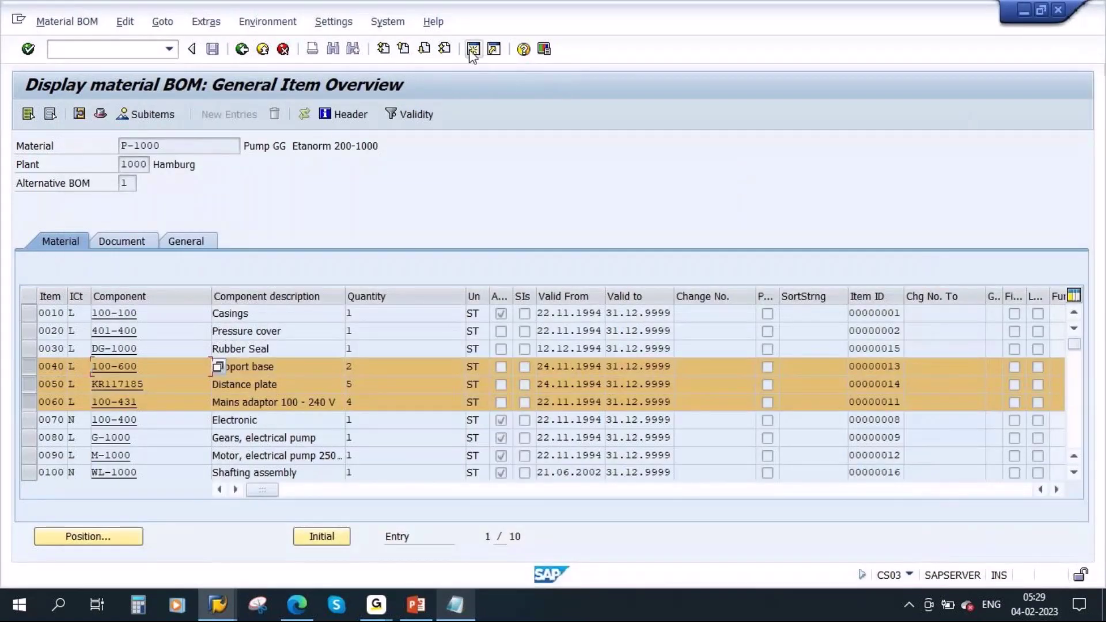
# Start IA05 for group 81 with profile PM01 and confirm to reach the header
pyautogui.hotkey('shift', 'F3')
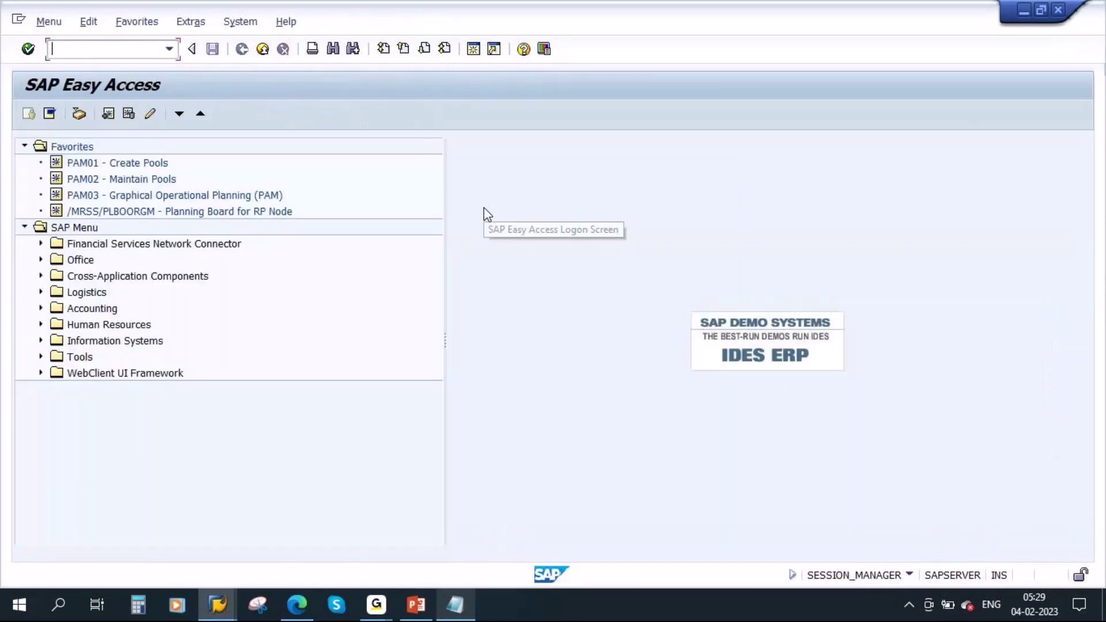
pyautogui.write('i')
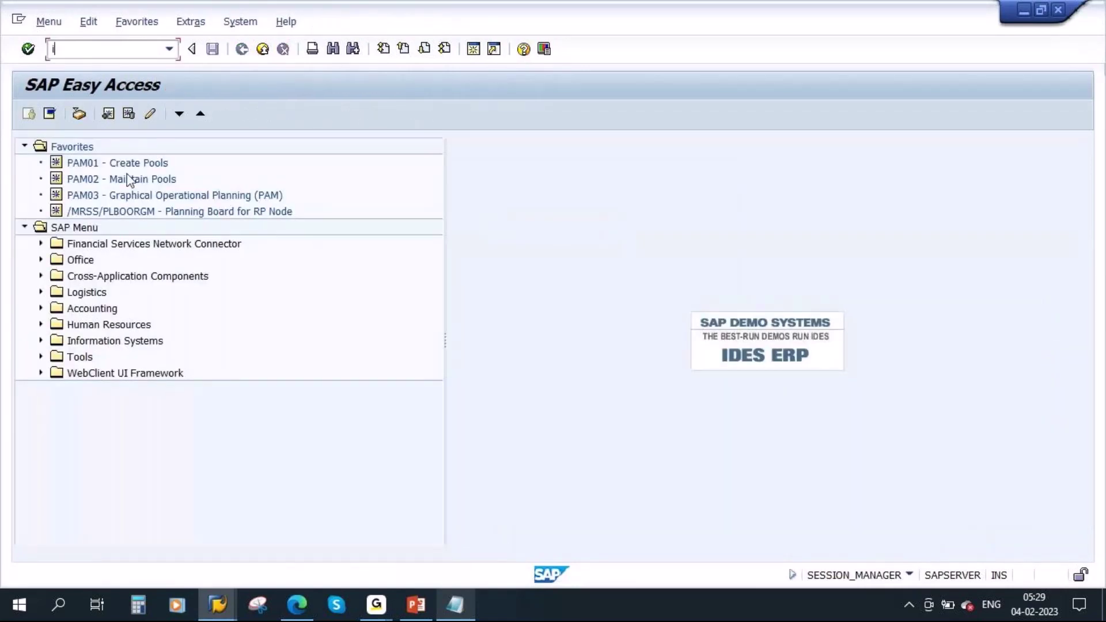
pyautogui.write('a05')
pyautogui.press('Return')
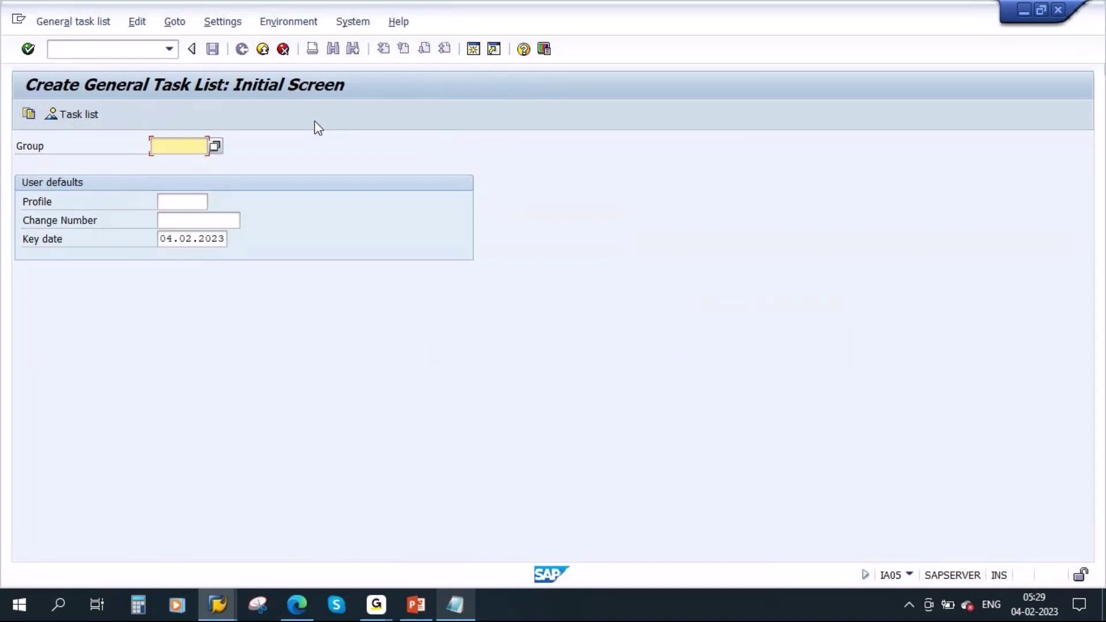
pyautogui.press('Tab')
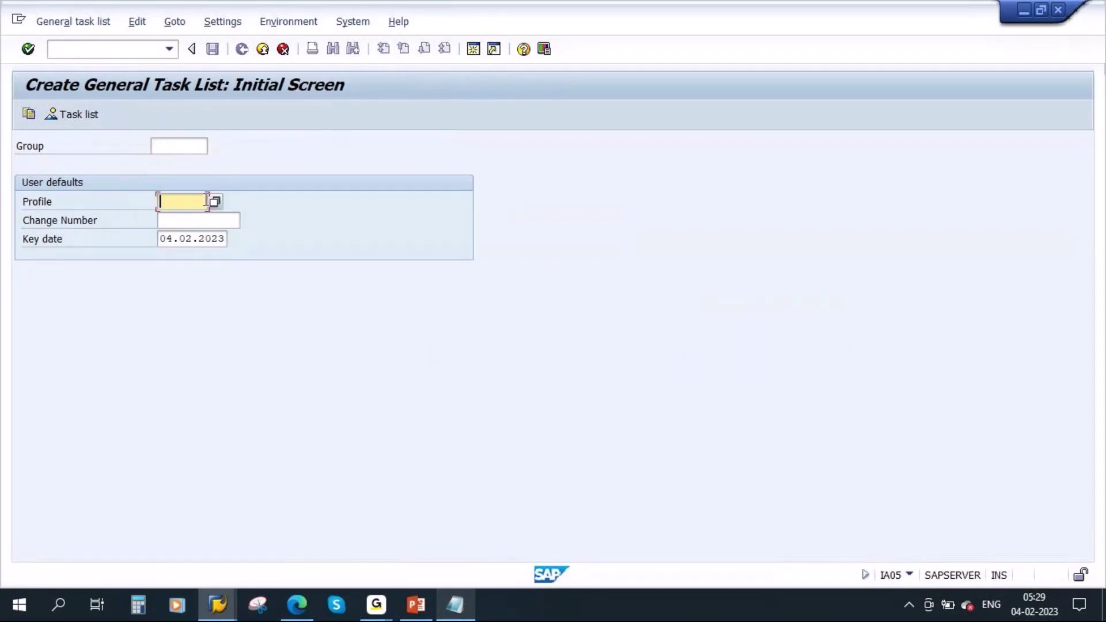
pyautogui.press('F4')
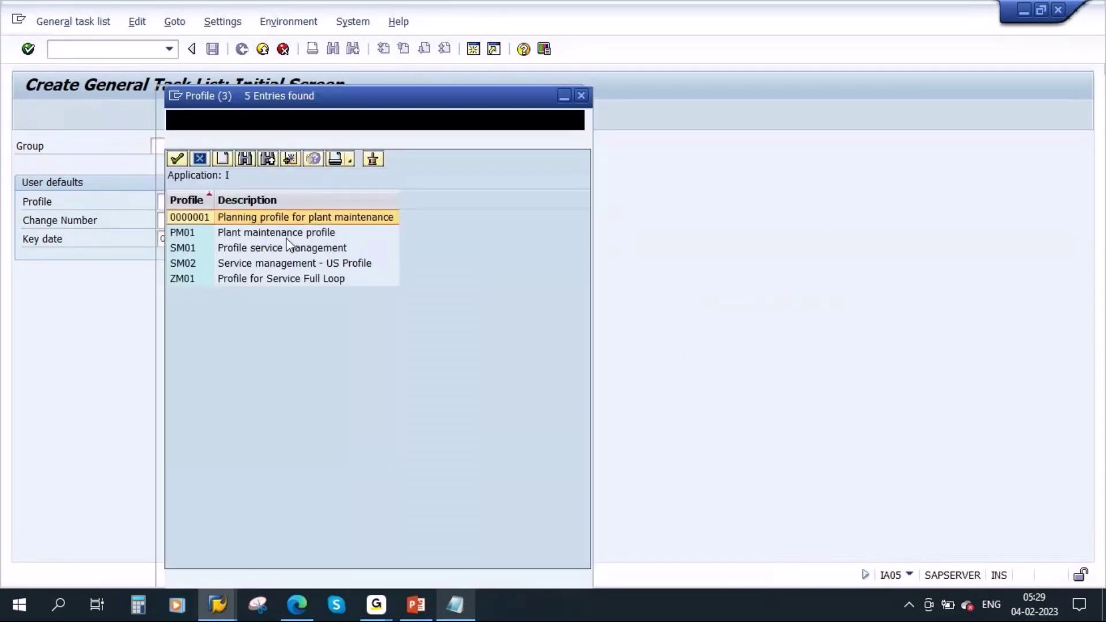
pyautogui.doubleClick(285, 234)
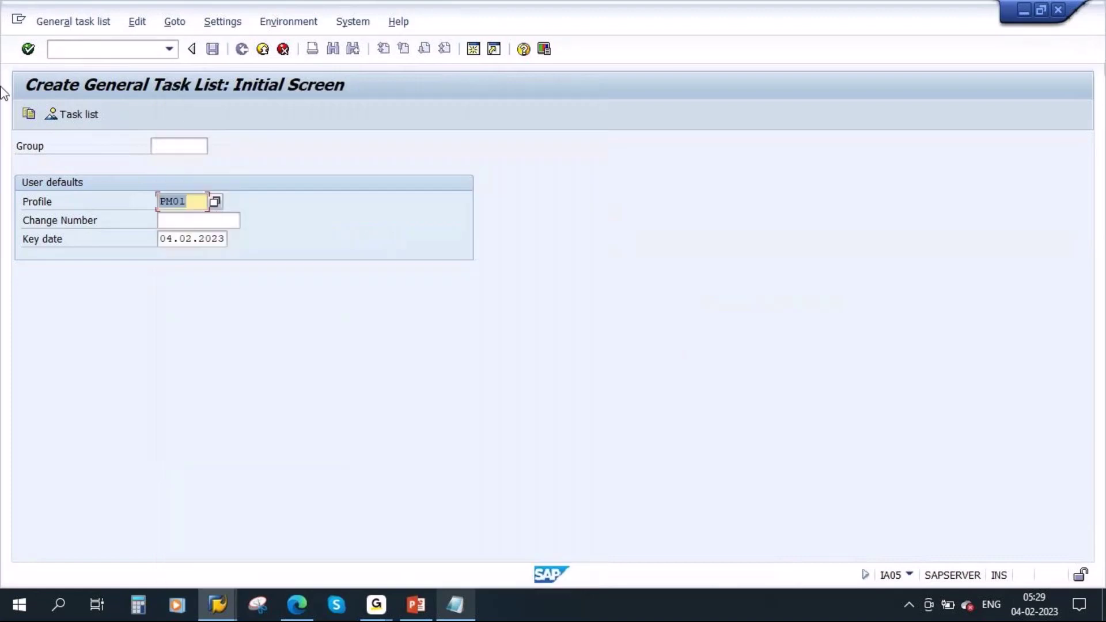
pyautogui.click(27, 49)
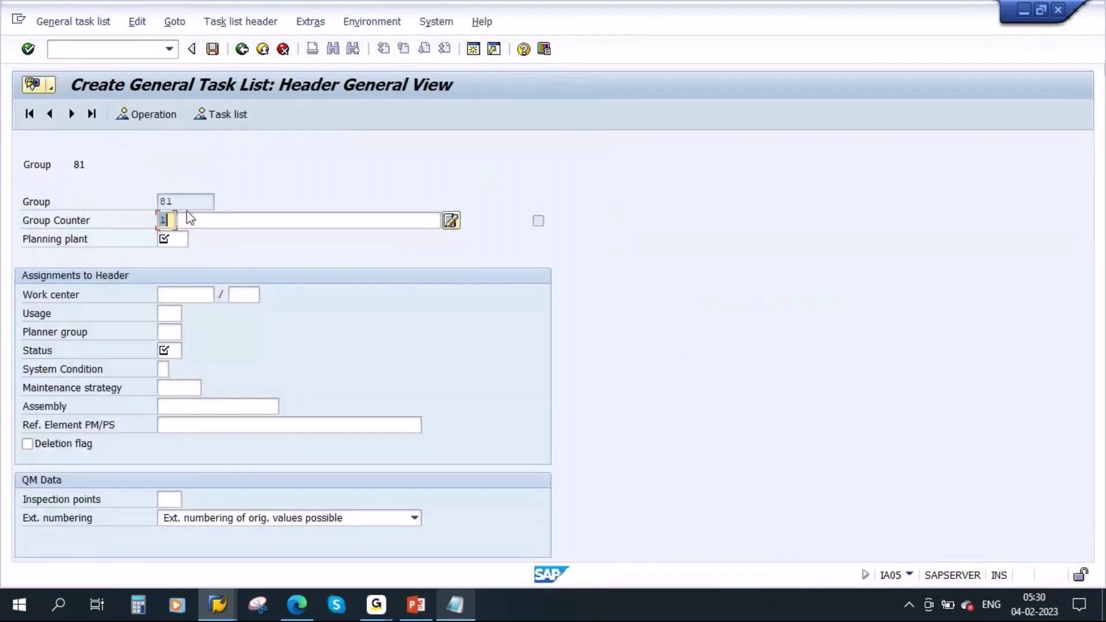
# Enter the Support base description, planning plant 1000 and work center MECHANIK in plant 1000
pyautogui.click(207, 220)
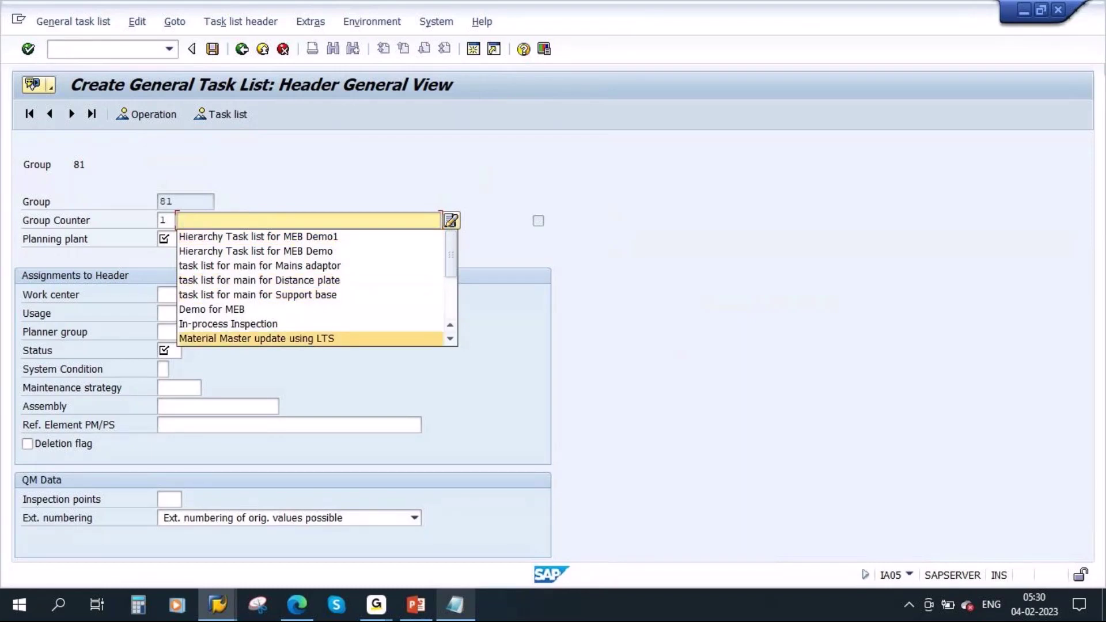
pyautogui.hotkey('alt', 'Tab')
pyautogui.hotkey('alt', 'Tab')
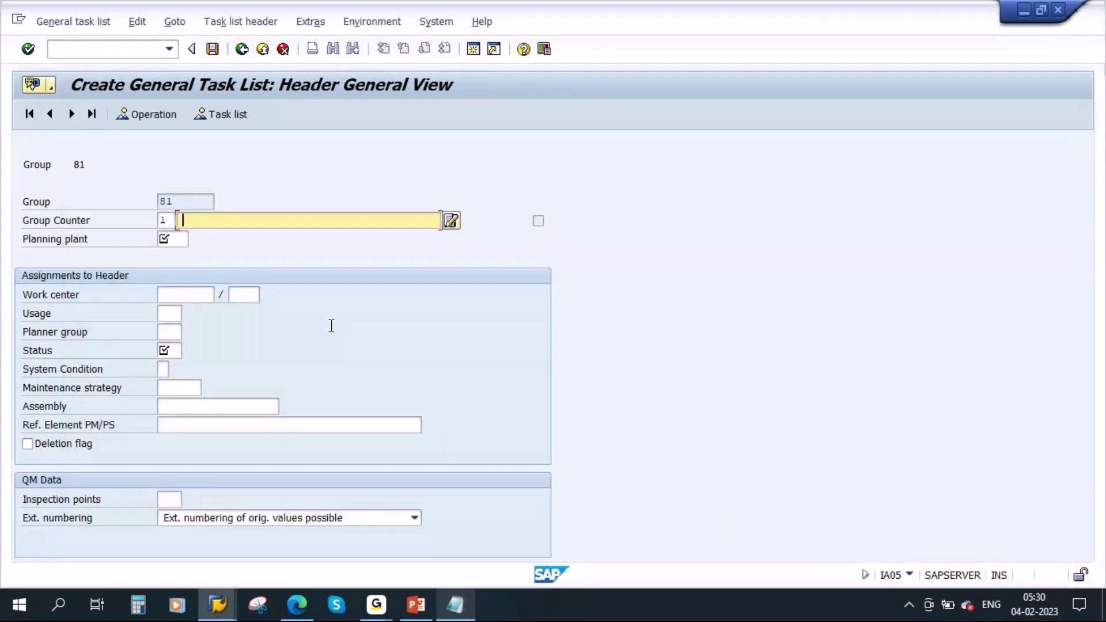
pyautogui.click(271, 221)
pyautogui.click(276, 295)
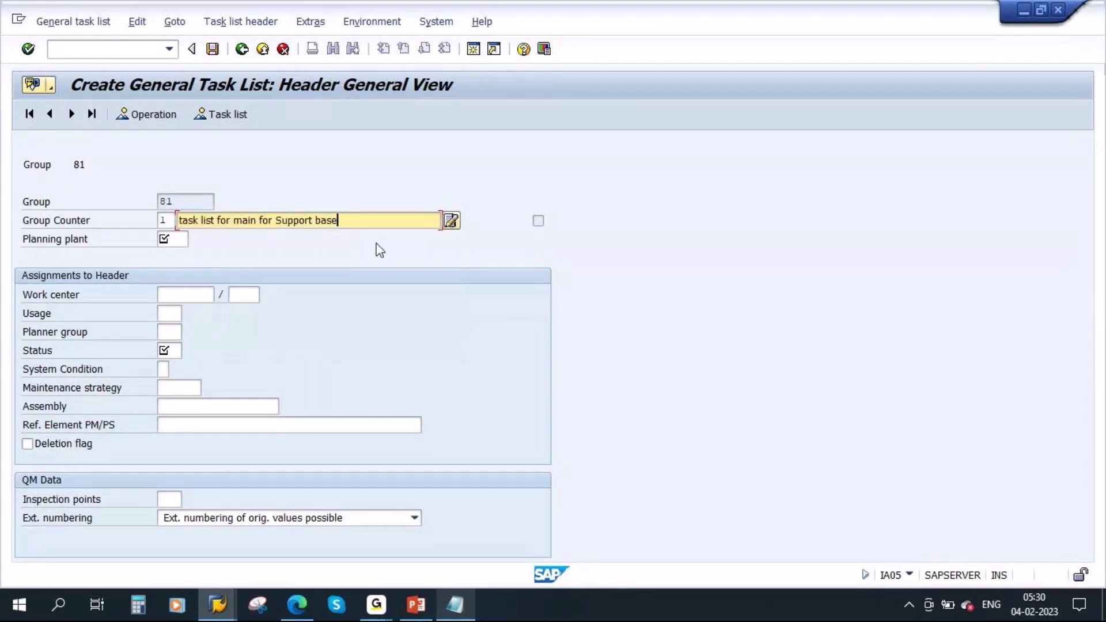
pyautogui.press('Tab')
pyautogui.write('1000')
pyautogui.click(180, 293)
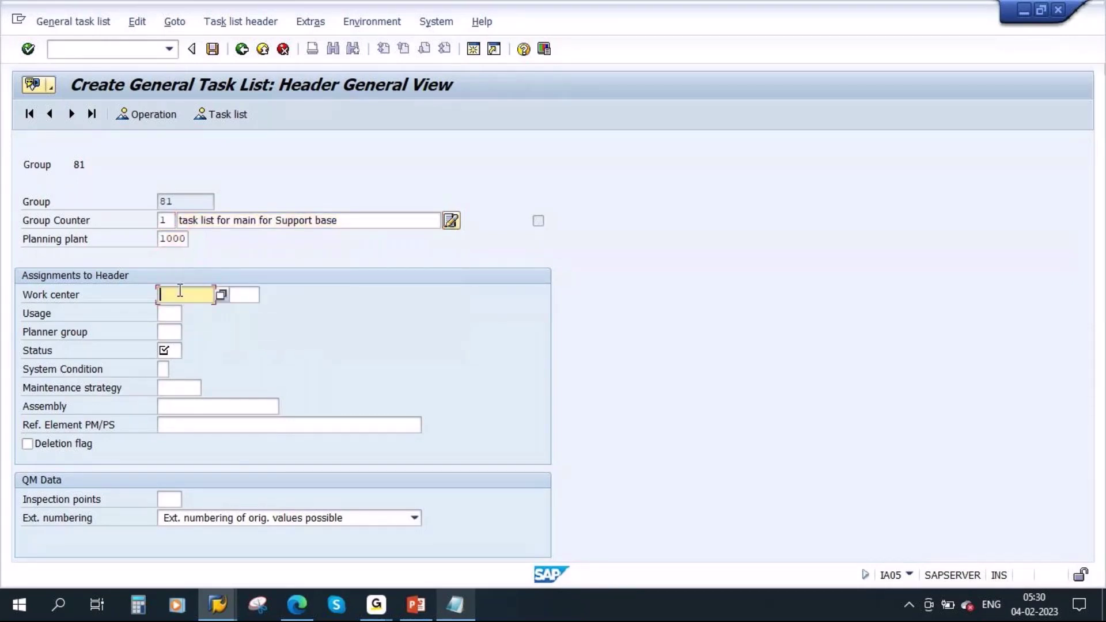
pyautogui.write('MECHANIK')
pyautogui.click(245, 300)
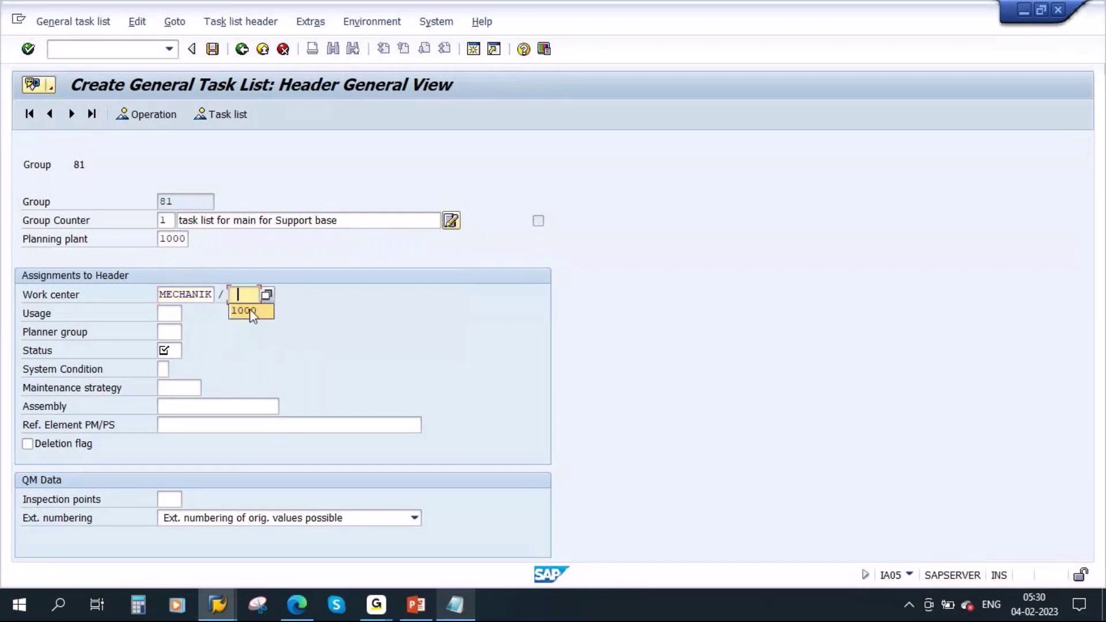
pyautogui.click(250, 310)
# Set usage to Plant maintenance, planner group 001 and status Released (general)
pyautogui.click(169, 314)
pyautogui.click(189, 314)
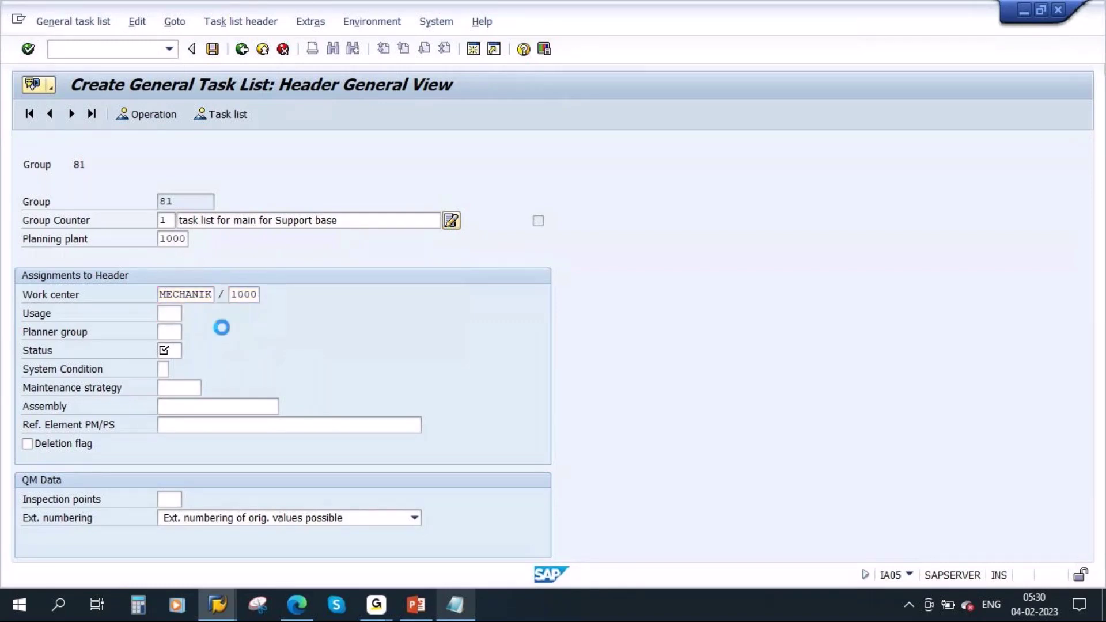
pyautogui.doubleClick(252, 307)
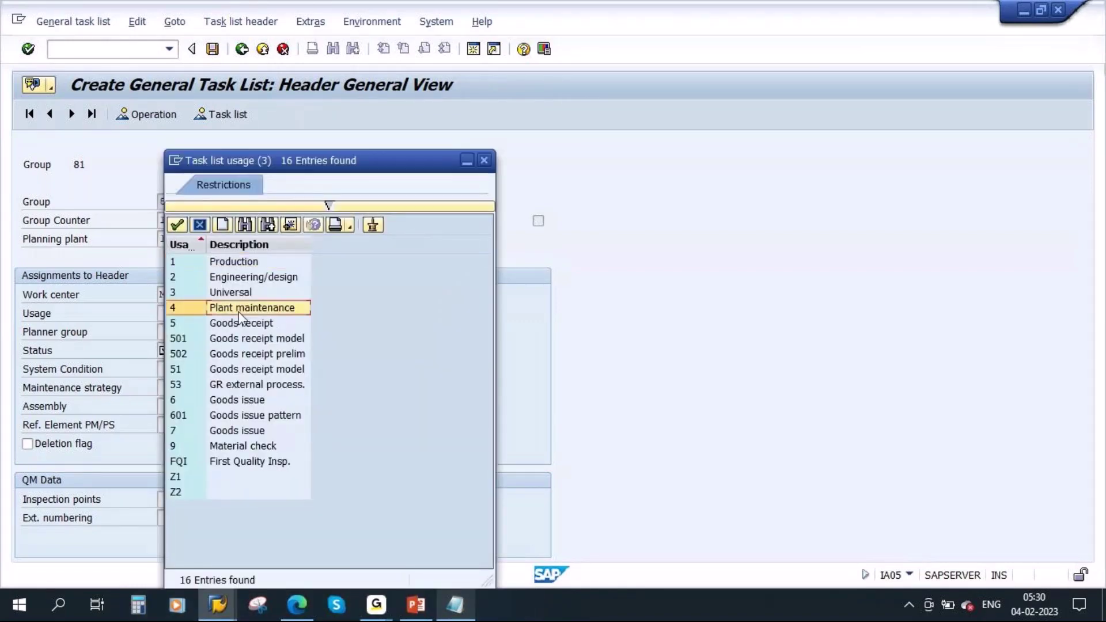
pyautogui.click(170, 333)
pyautogui.click(189, 333)
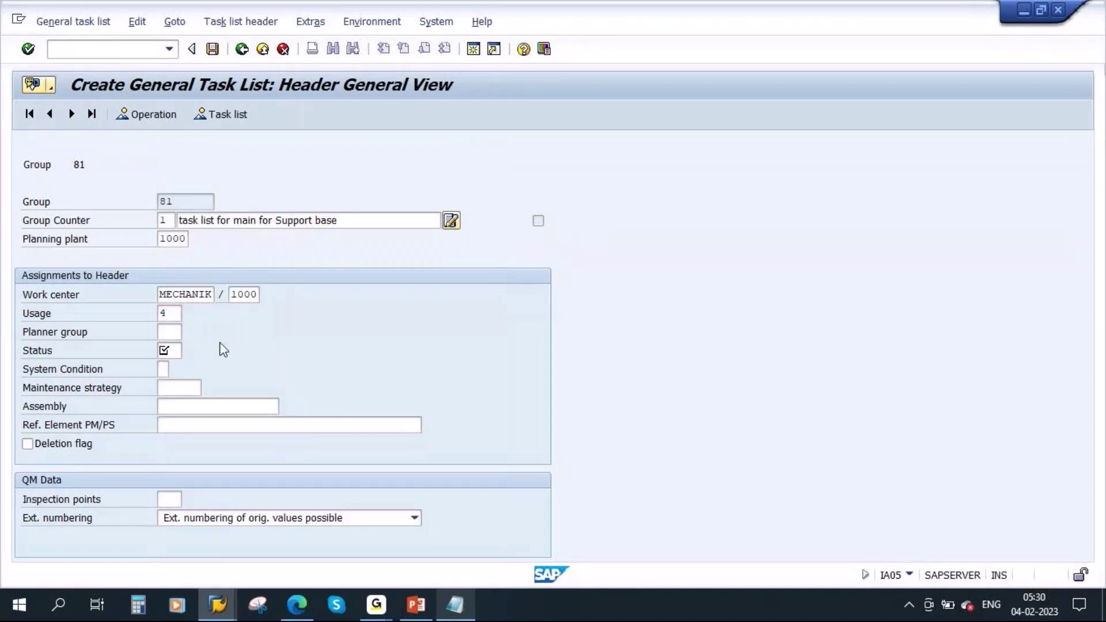
pyautogui.doubleClick(246, 246)
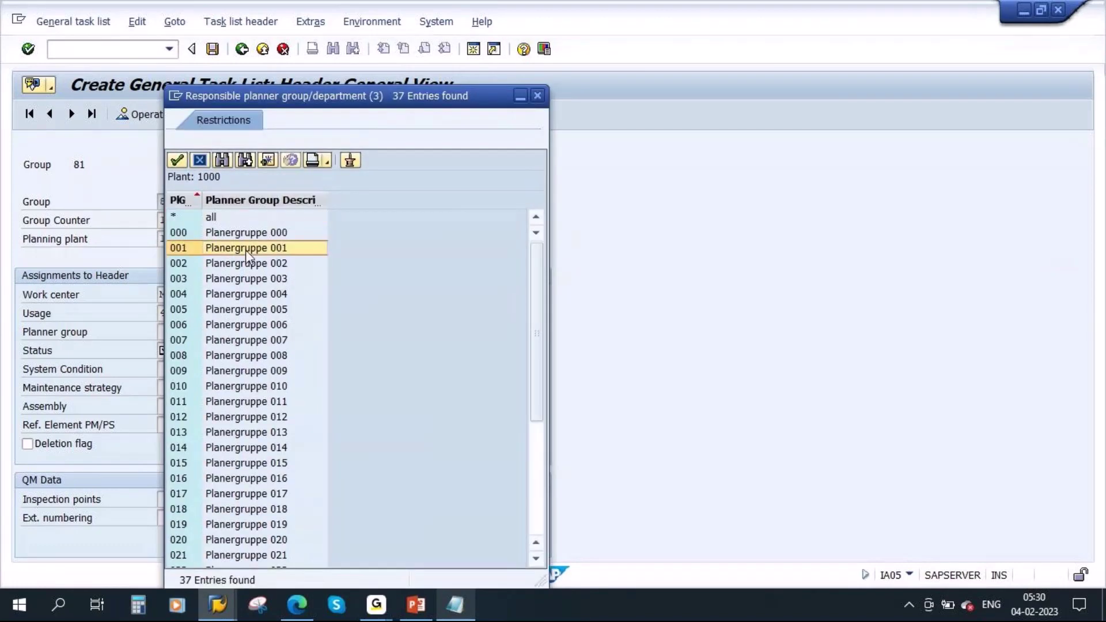
pyautogui.click(170, 350)
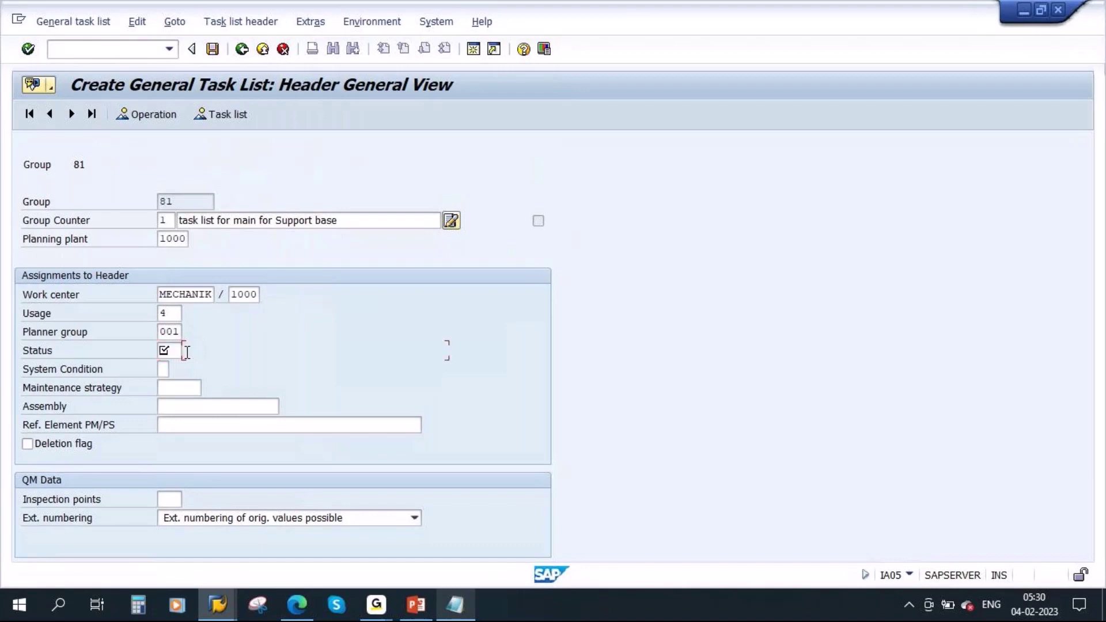
pyautogui.click(188, 350)
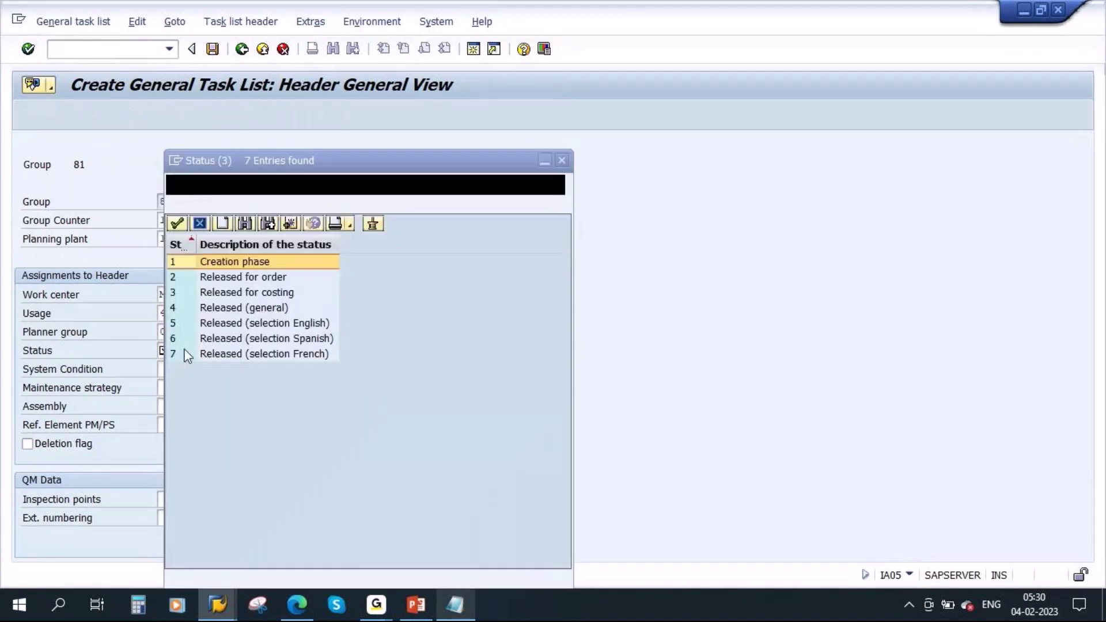
pyautogui.click(255, 309)
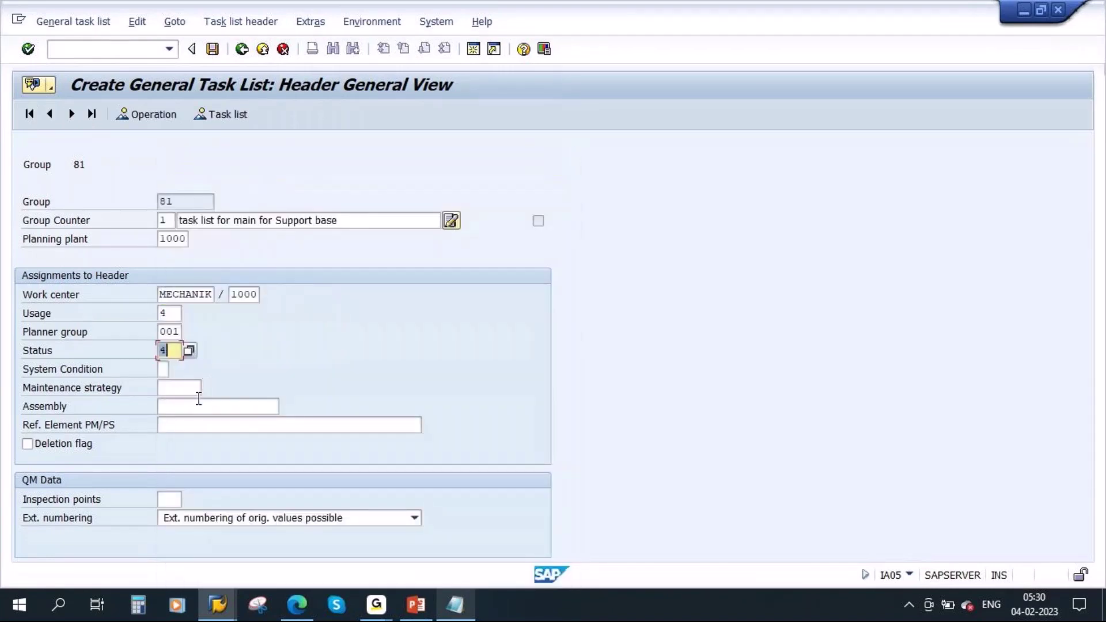
# Paste assembly 100-600 from the notes, validate the header, and go to the operations
pyautogui.click(161, 406)
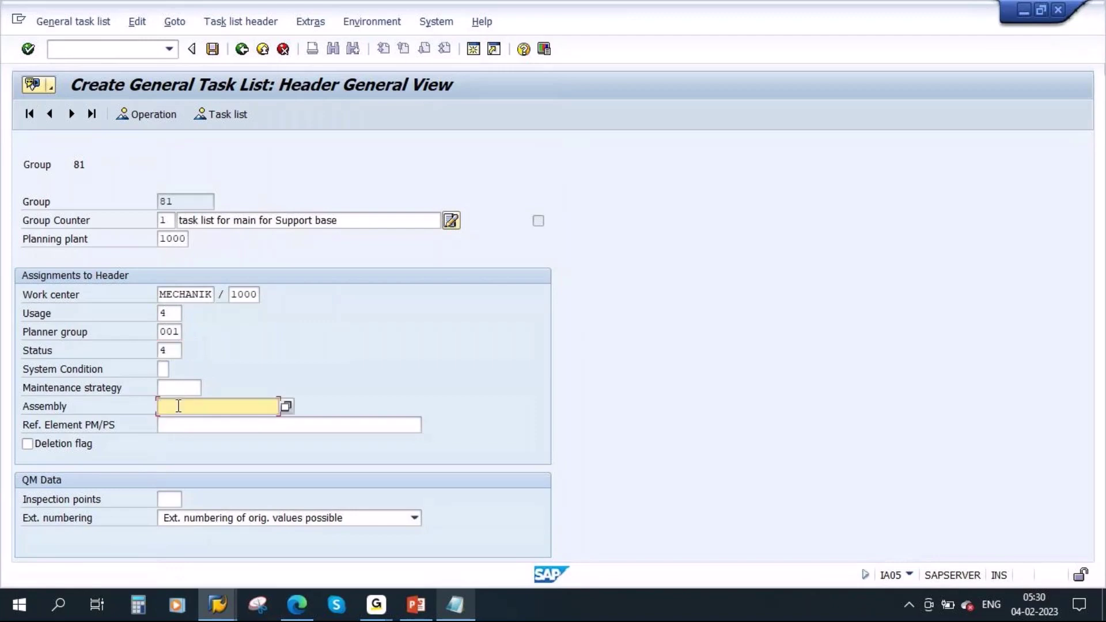
pyautogui.click(455, 605)
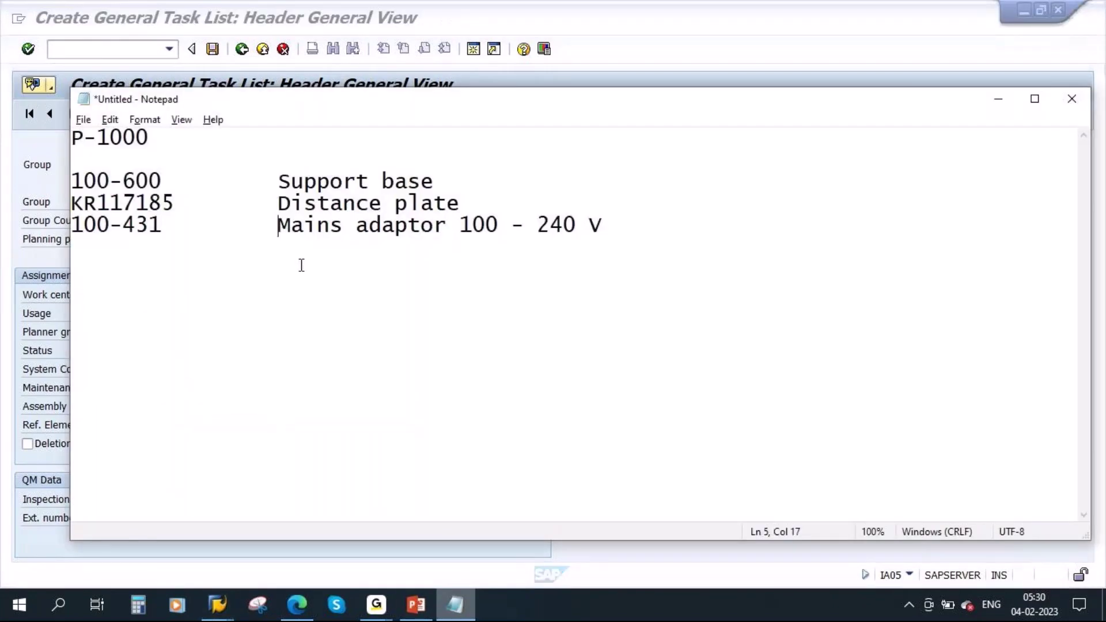
pyautogui.moveTo(164, 181); pyautogui.dragTo(71, 181)
pyautogui.hotkey('ctrl', 'c')
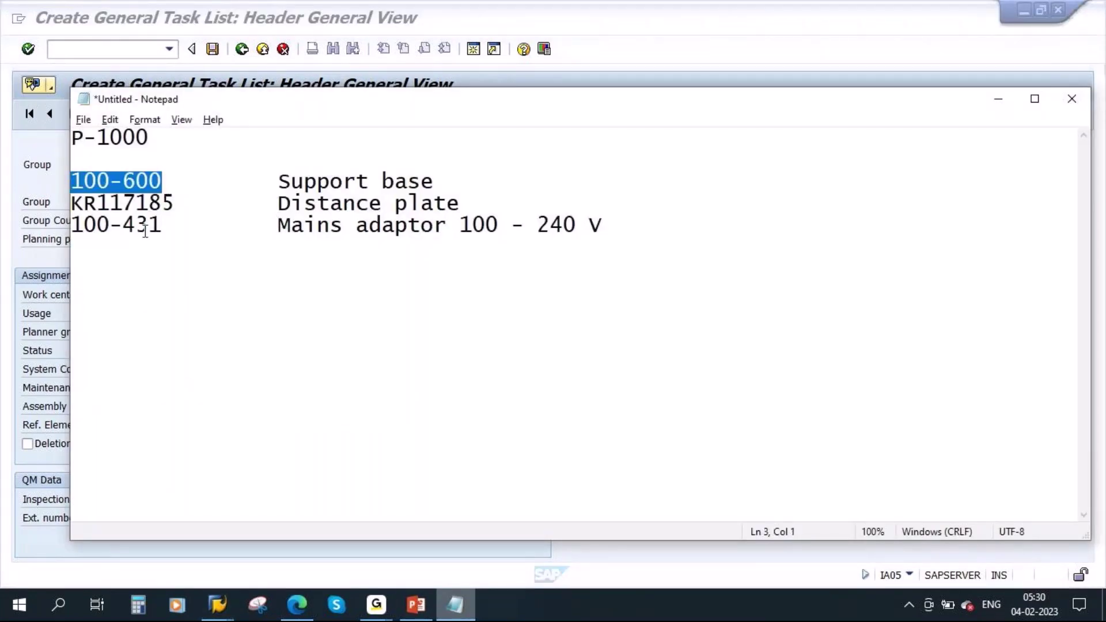
pyautogui.click(991, 99)
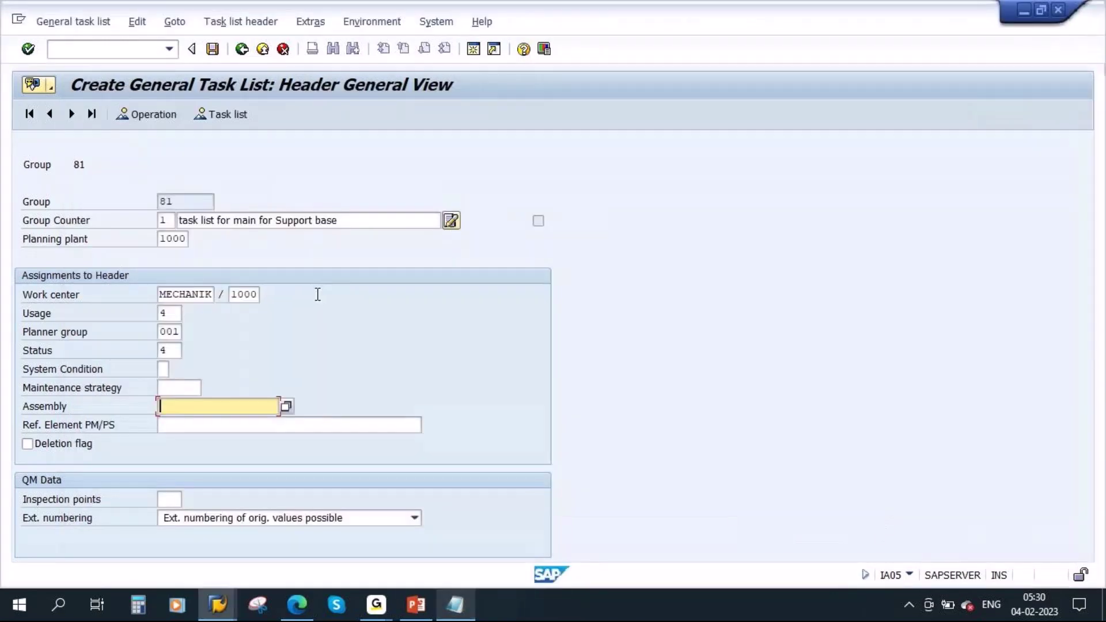
pyautogui.hotkey('ctrl', 'v')
pyautogui.press('Return')
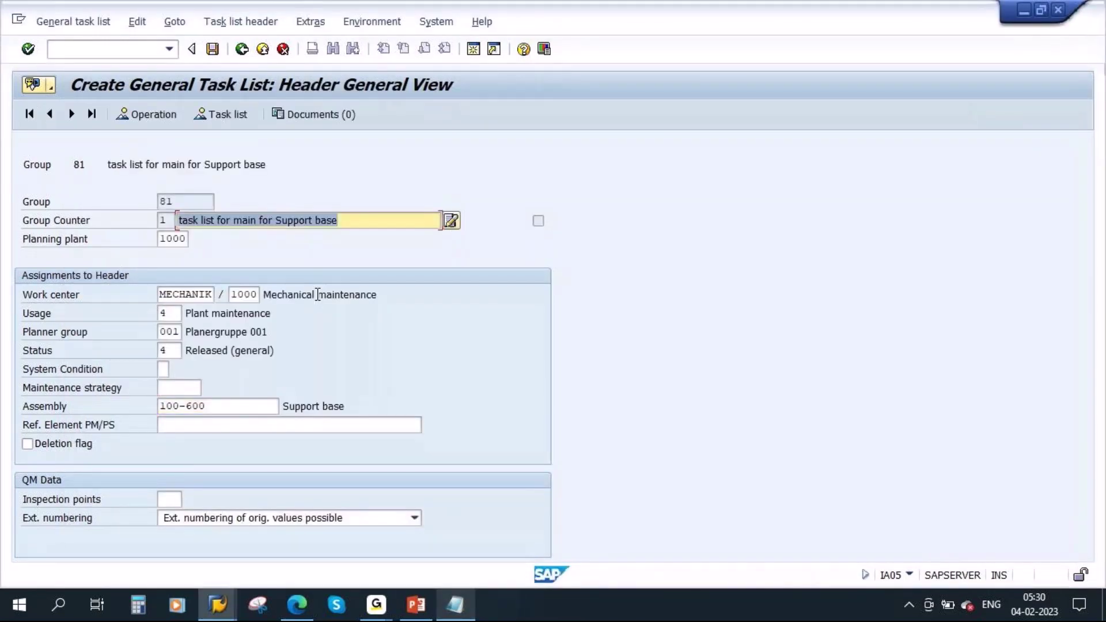
pyautogui.click(151, 115)
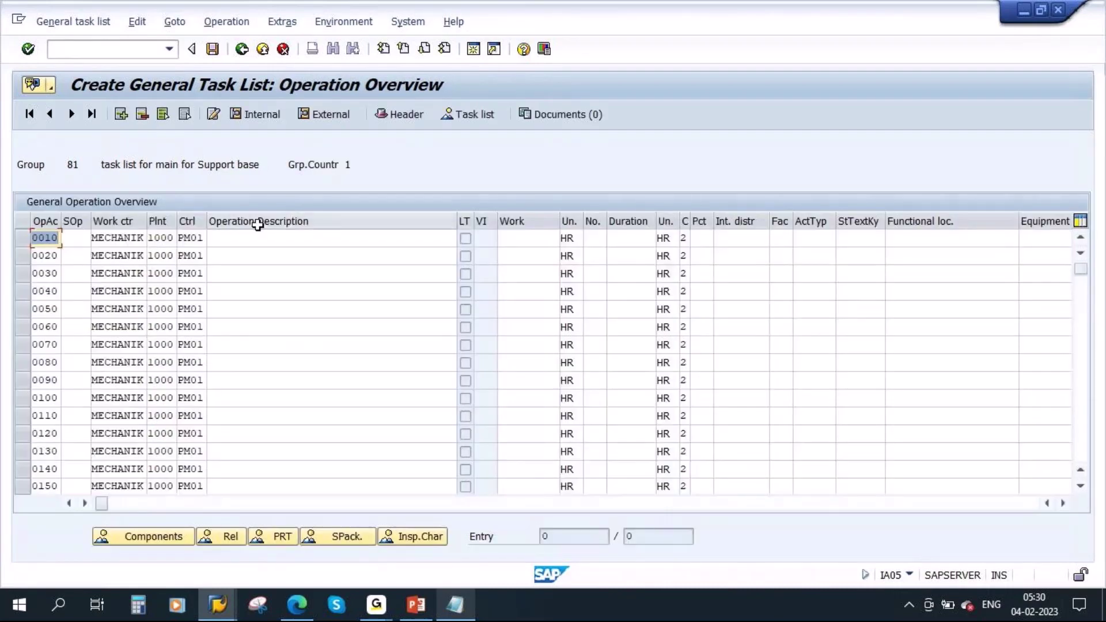
# Give operation 0010 1 hour of work and number 1, accept the activity type warning, and save
pyautogui.click(311, 237)
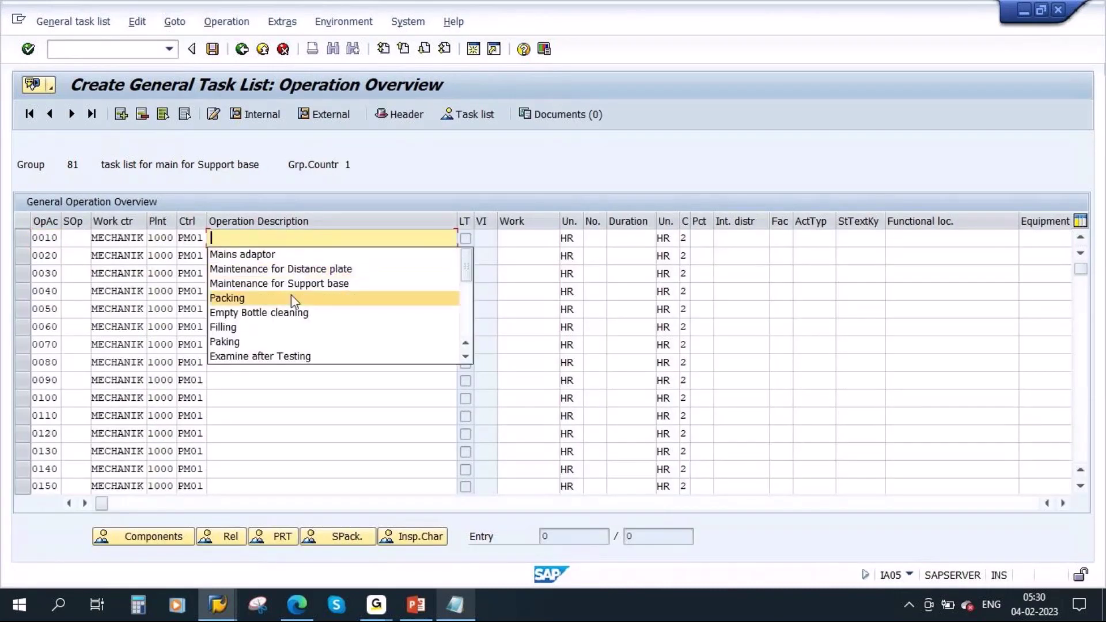
pyautogui.hotkey('alt', 'Tab')
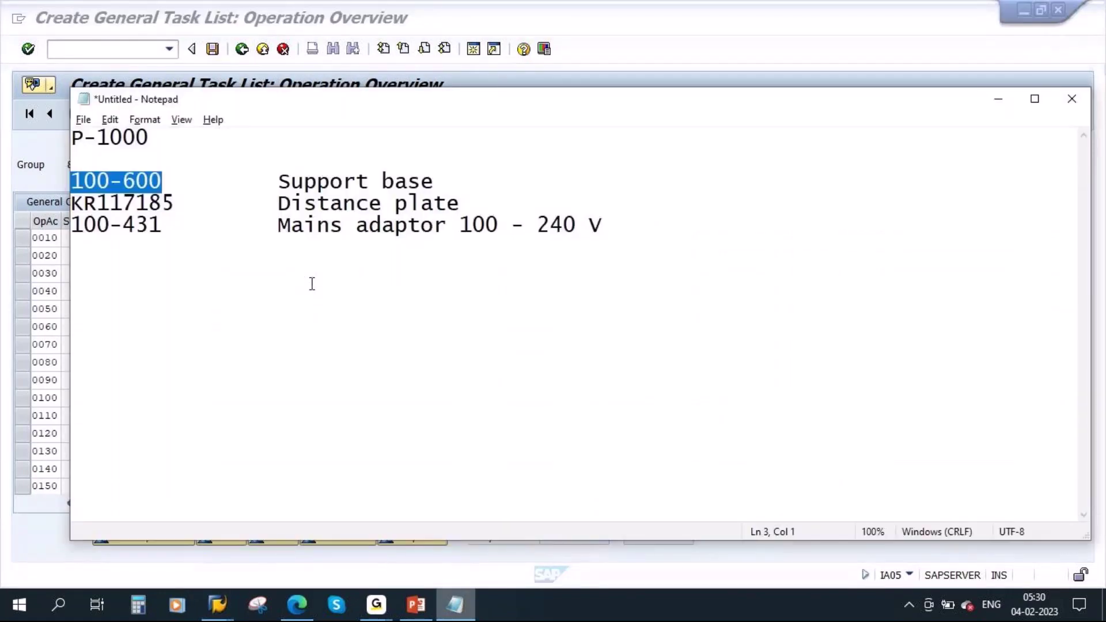
pyautogui.hotkey('alt', 'Tab')
pyautogui.click(534, 238)
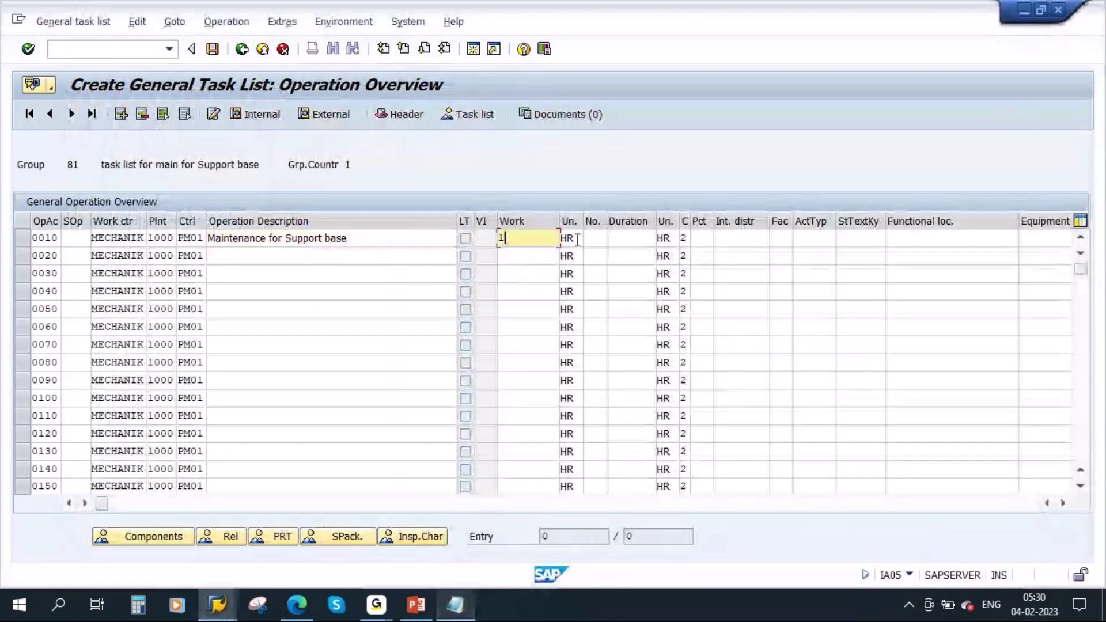
pyautogui.write('1')
pyautogui.click(593, 238)
pyautogui.write('1')
pyautogui.click(634, 238)
pyautogui.write('1')
pyautogui.press('Return')
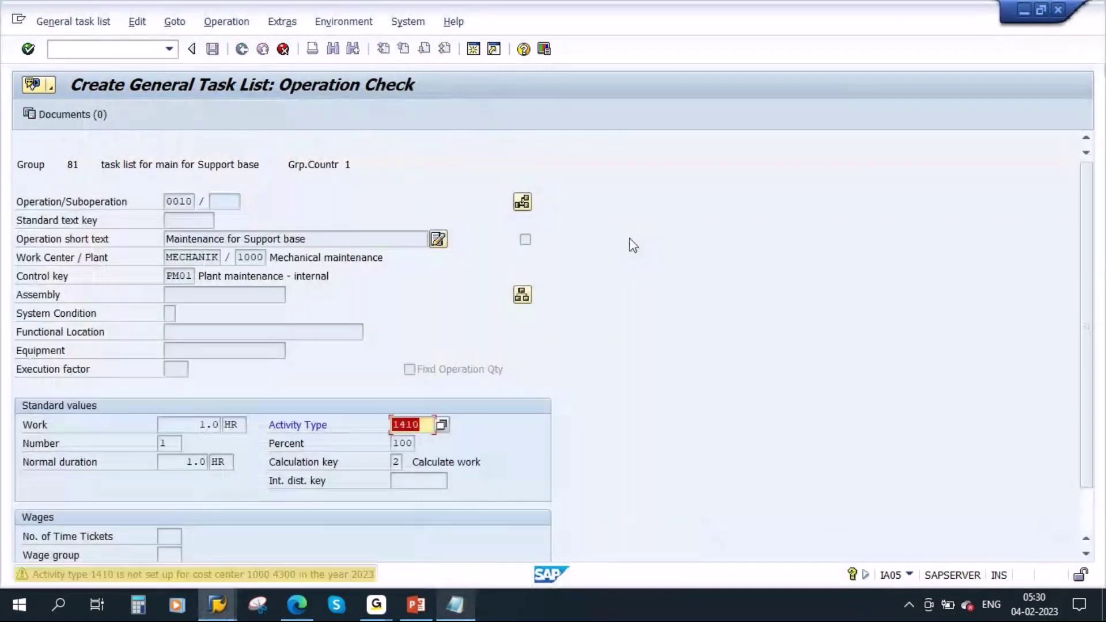
pyautogui.press('Return')
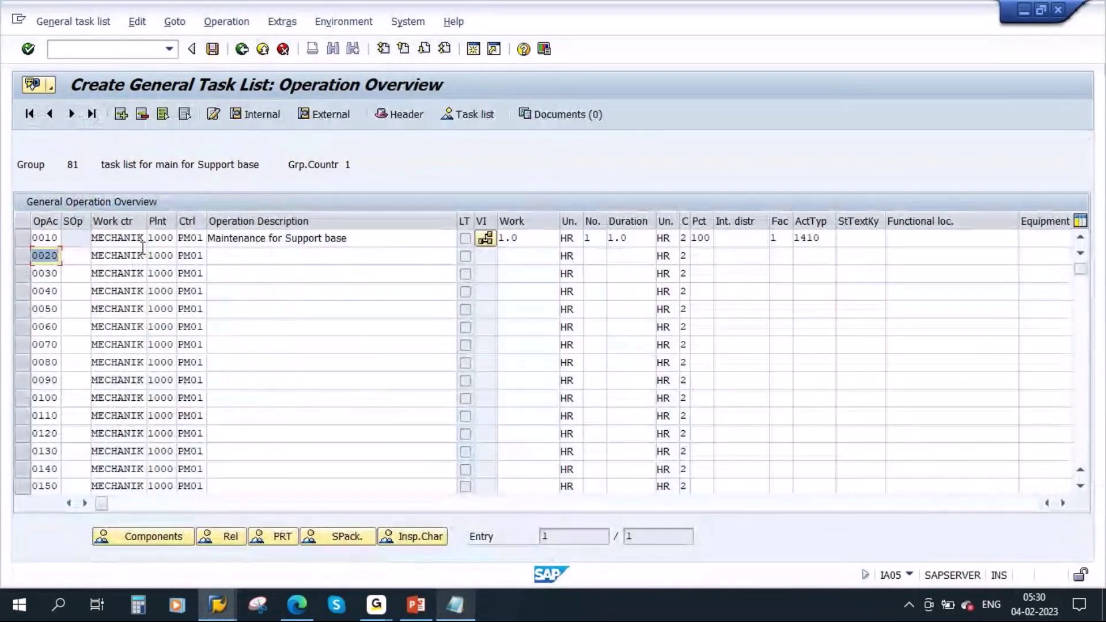
pyautogui.click(213, 50)
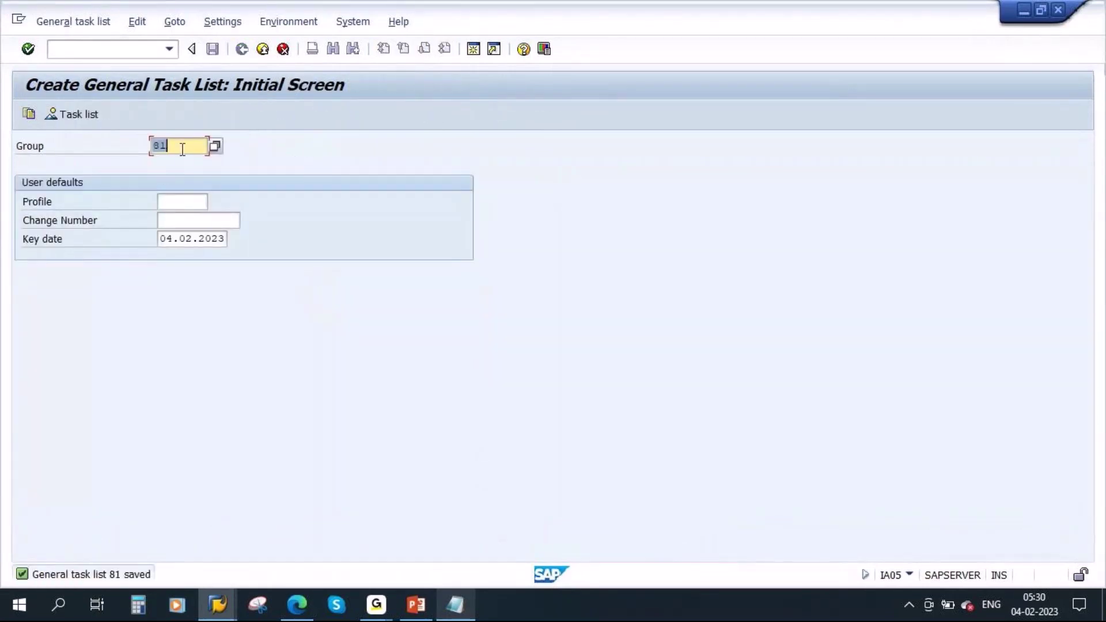
# Record group number 81 in the notes below the part list
pyautogui.click(455, 604)
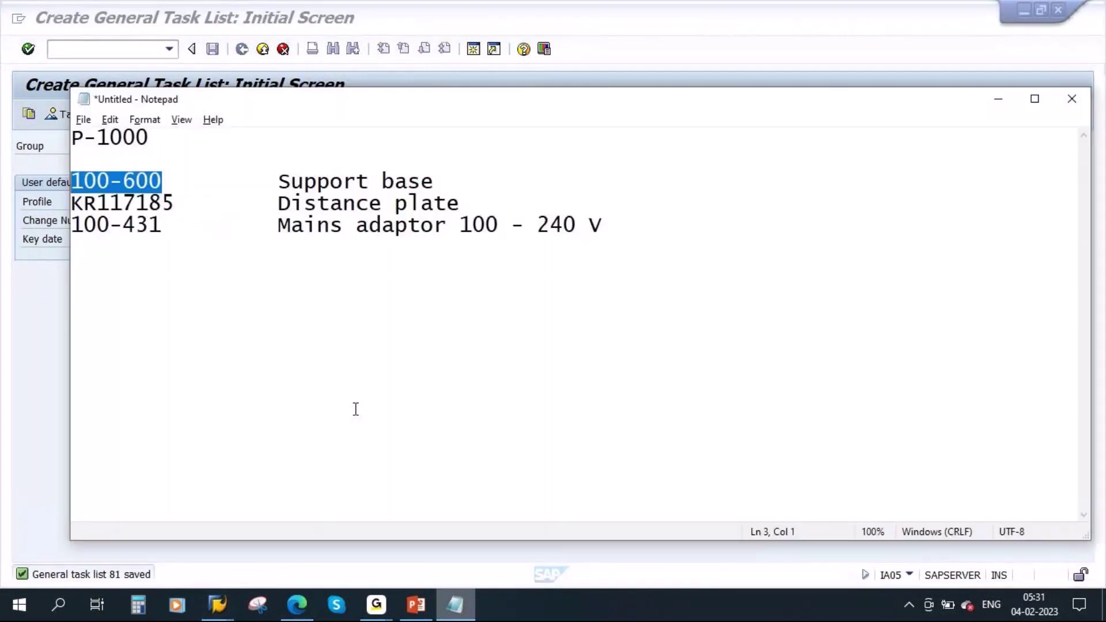
pyautogui.click(623, 224)
pyautogui.press('Return')
pyautogui.press('Return')
pyautogui.press('Return')
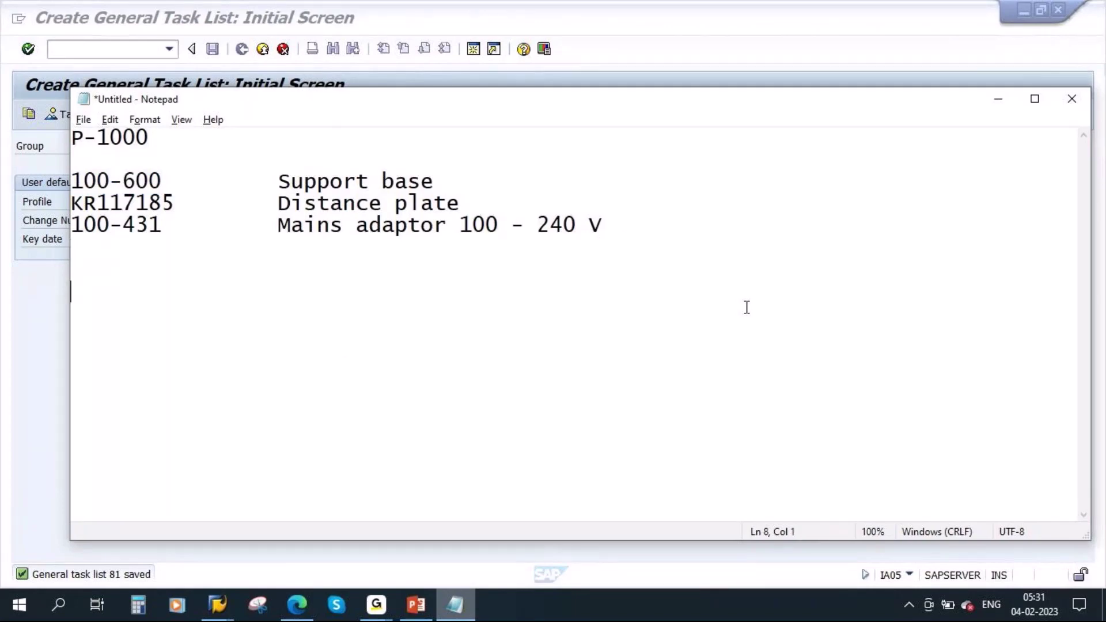
pyautogui.write('81')
# Open group 81's task list overview, select counter 1, and create a new counter
pyautogui.hotkey('alt', 'Tab')
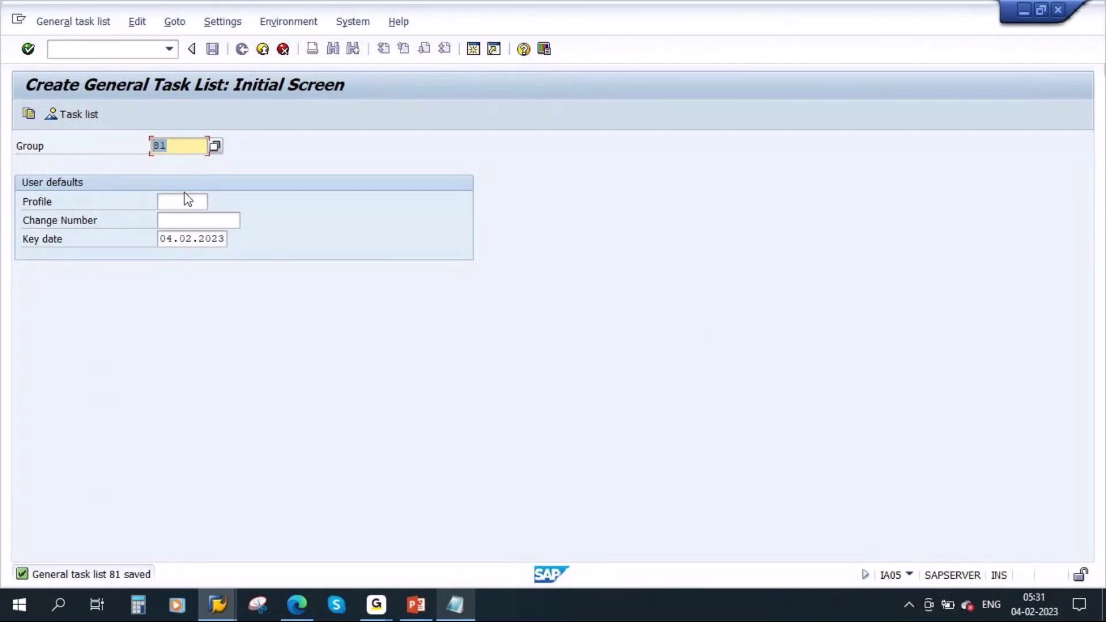
pyautogui.press('Return')
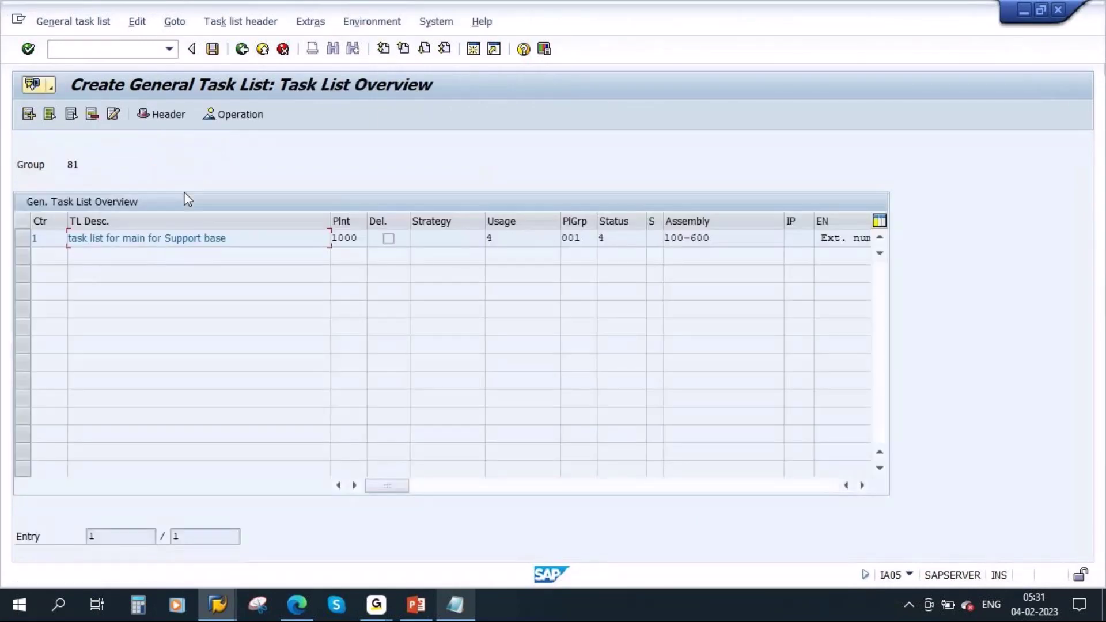
pyautogui.doubleClick(40, 239)
pyautogui.click(28, 114)
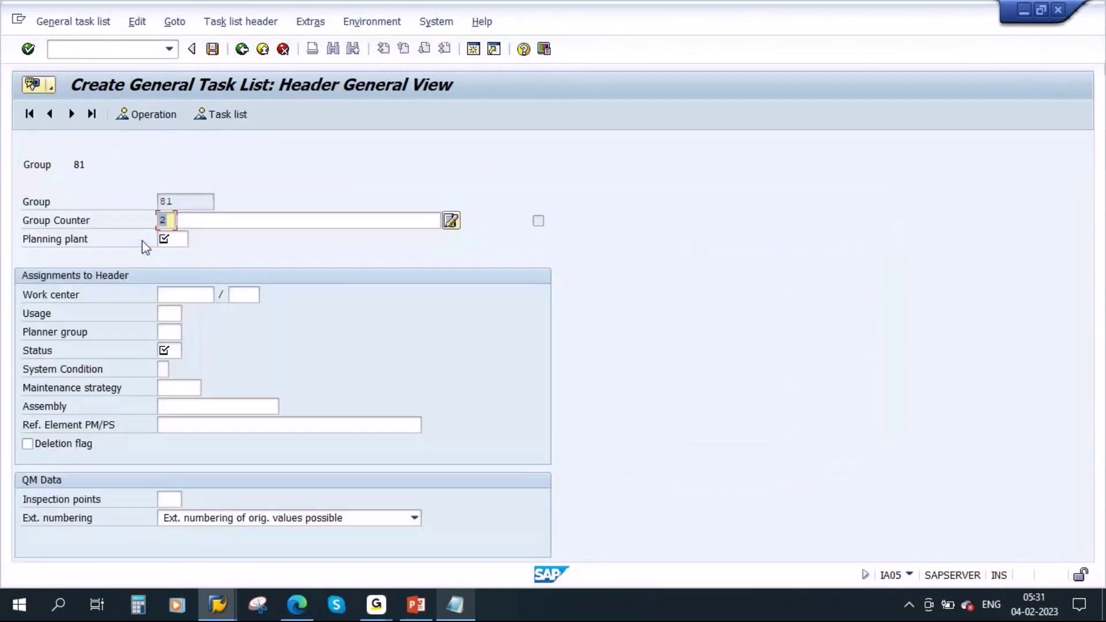
# Choose the Distance plate description and paste assembly KR117185 copied from the notes
pyautogui.click(229, 222)
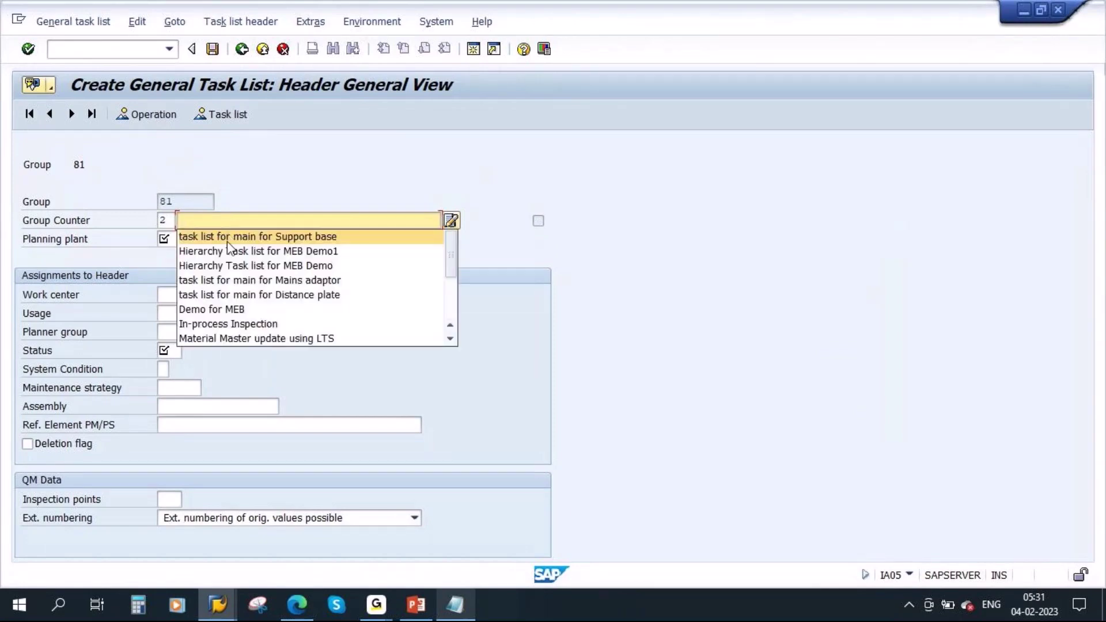
pyautogui.click(305, 296)
pyautogui.click(458, 611)
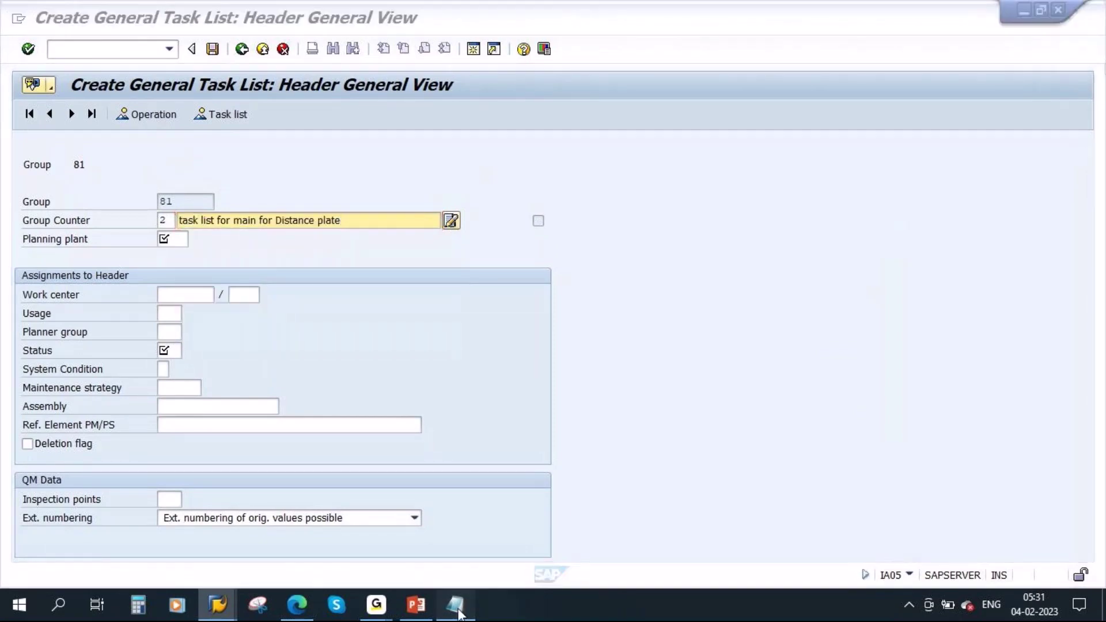
pyautogui.moveTo(175, 203); pyautogui.dragTo(71, 205)
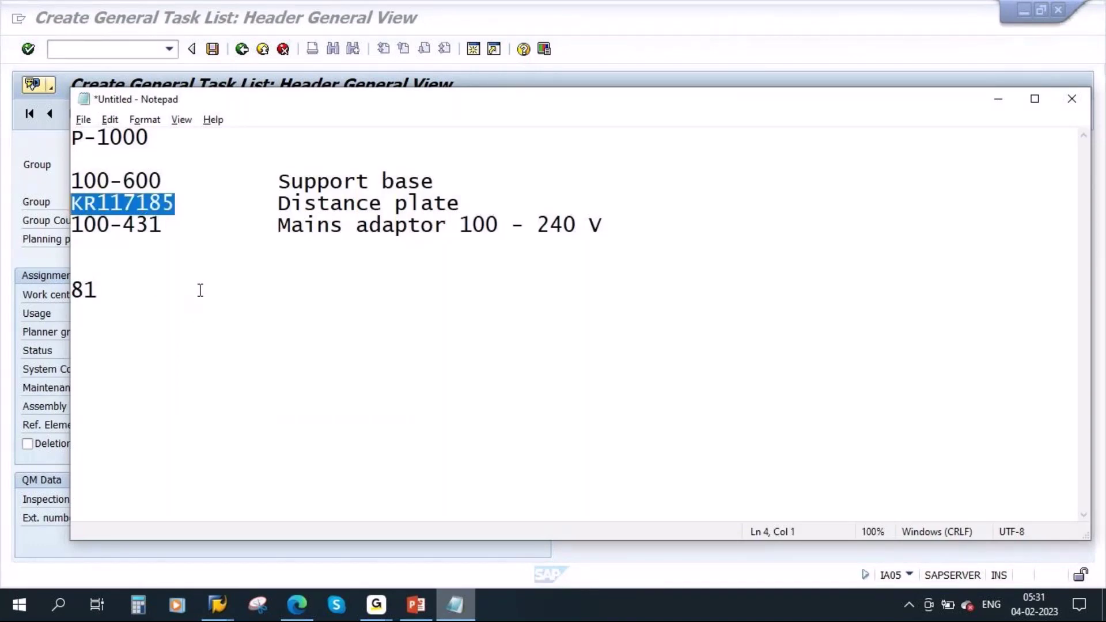
pyautogui.hotkey('ctrl', 'c')
pyautogui.hotkey('alt', 'Tab')
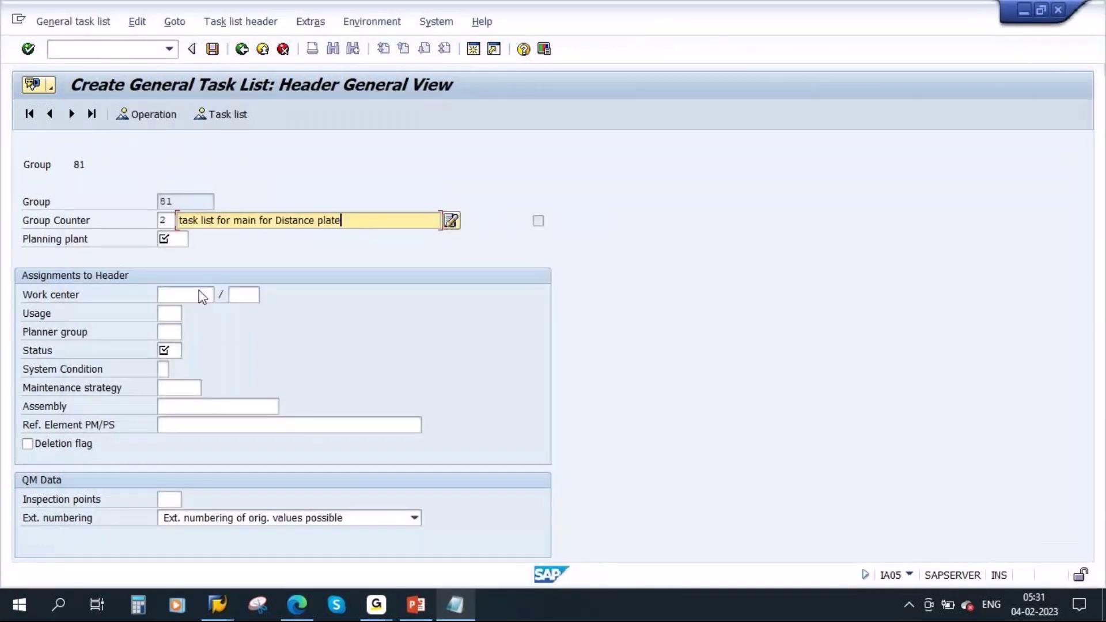
pyautogui.click(182, 408)
pyautogui.hotkey('ctrl', 'v')
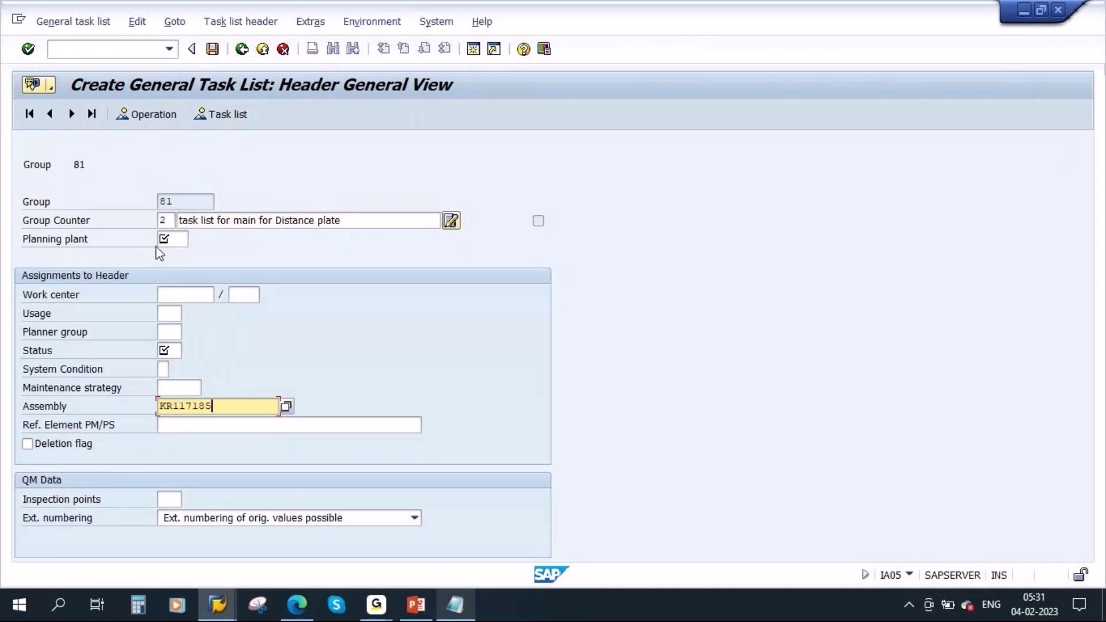
# Set planning plant 1000, work center MECHANIK in plant 1000, usage 4 and planner group 001, then go to operations
pyautogui.click(167, 239)
pyautogui.write('1')
pyautogui.click(172, 252)
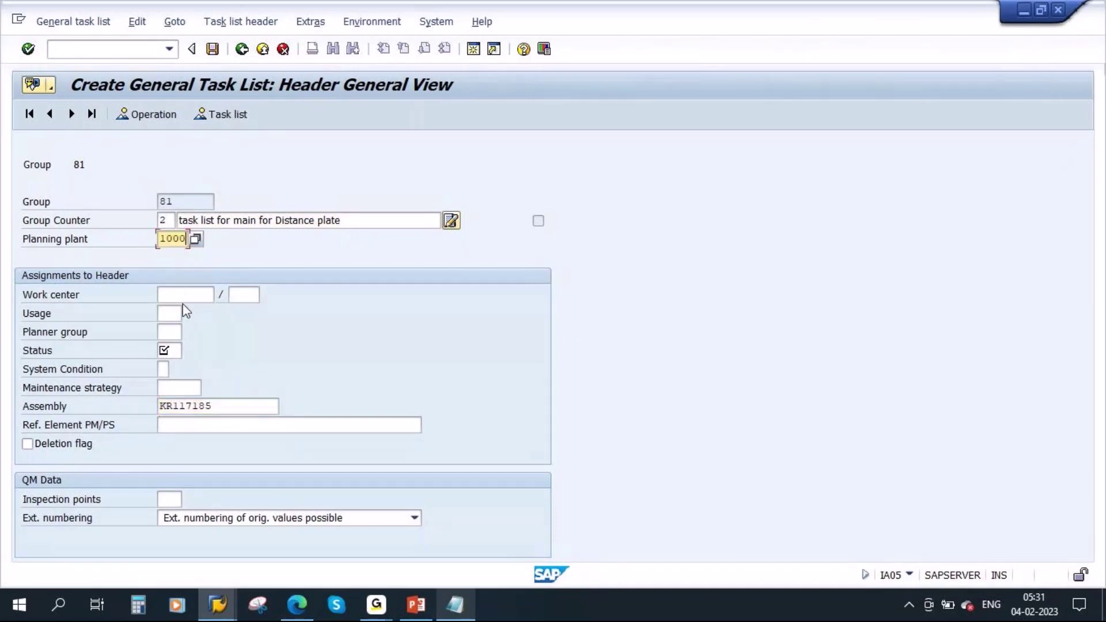
pyautogui.click(185, 294)
pyautogui.write('M')
pyautogui.click(230, 307)
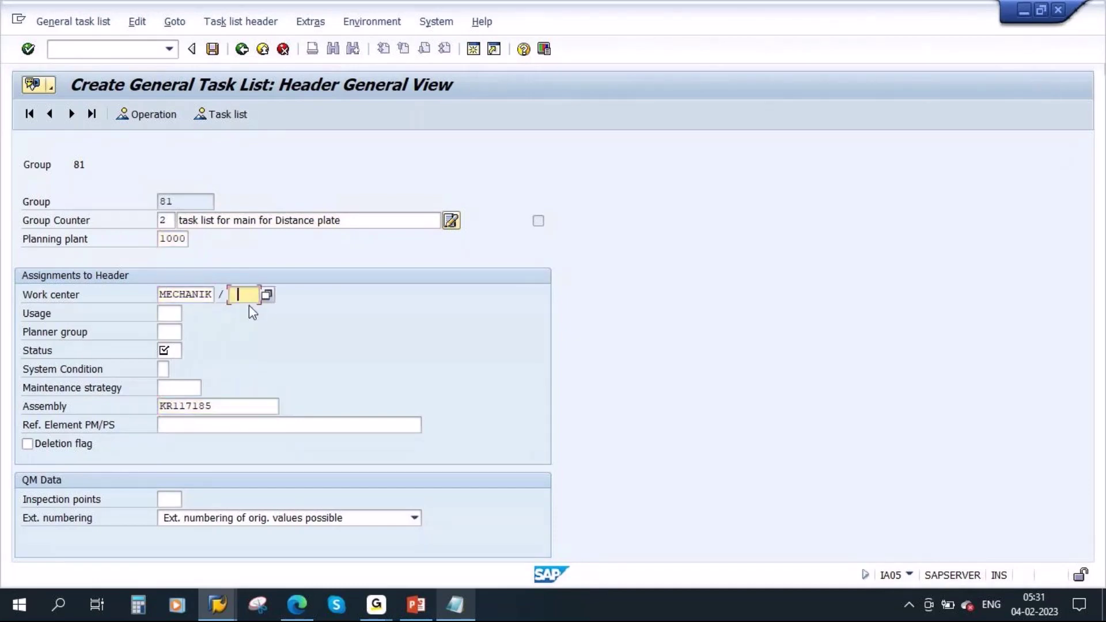
pyautogui.click(247, 310)
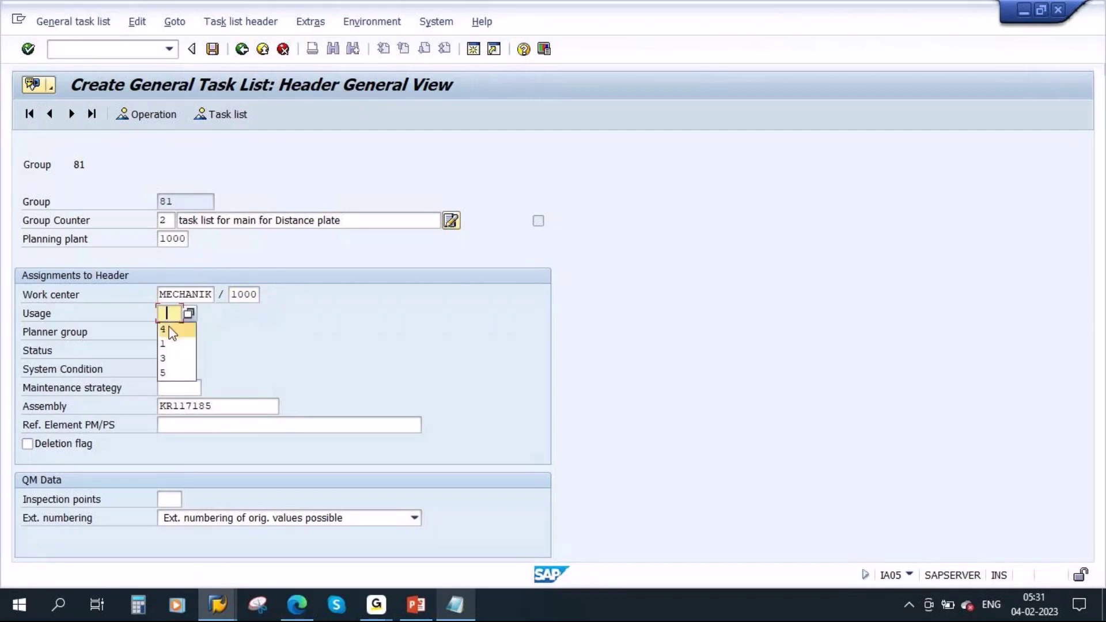
pyautogui.click(172, 330)
pyautogui.click(171, 349)
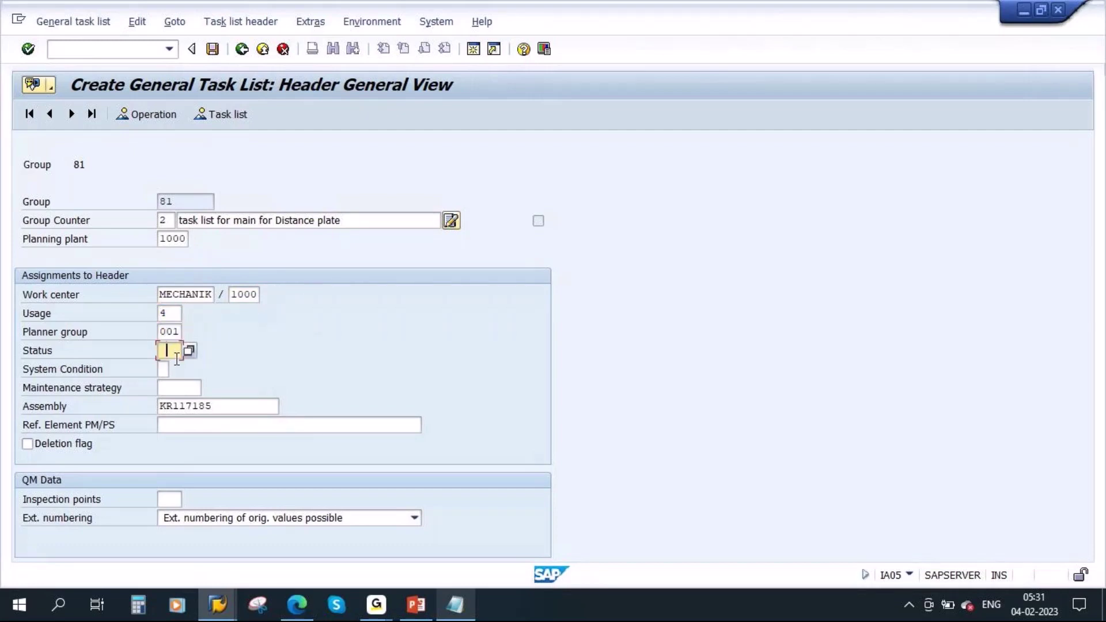
pyautogui.press('Return')
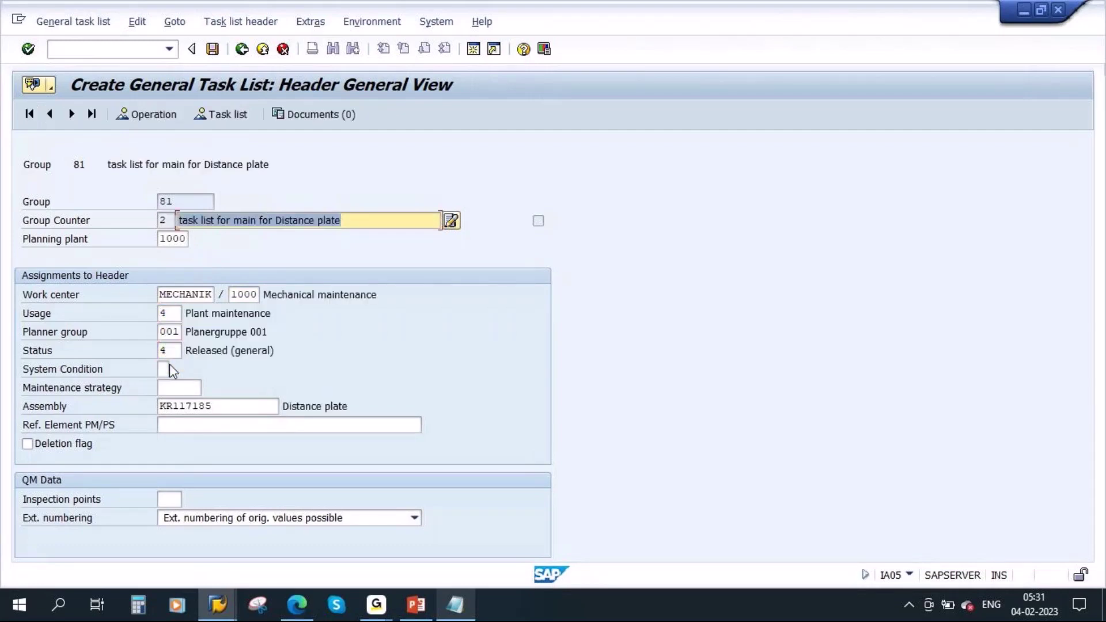
pyautogui.click(145, 115)
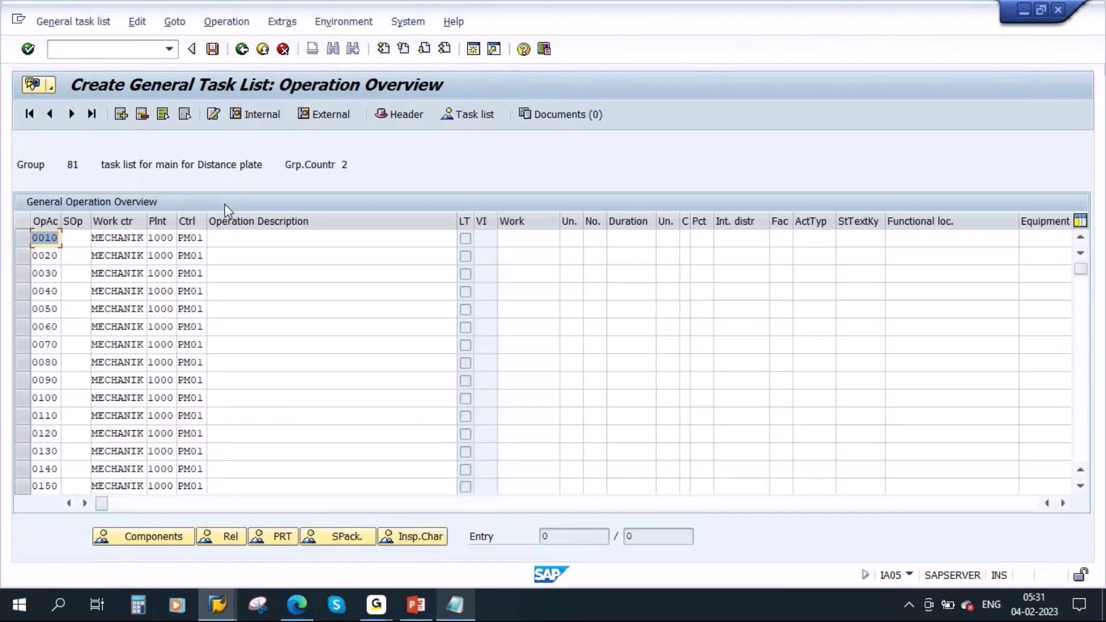
# Describe operation 0010 as Maintenance for Distance plate with work 1 and number 1, accepting the warning
pyautogui.click(256, 239)
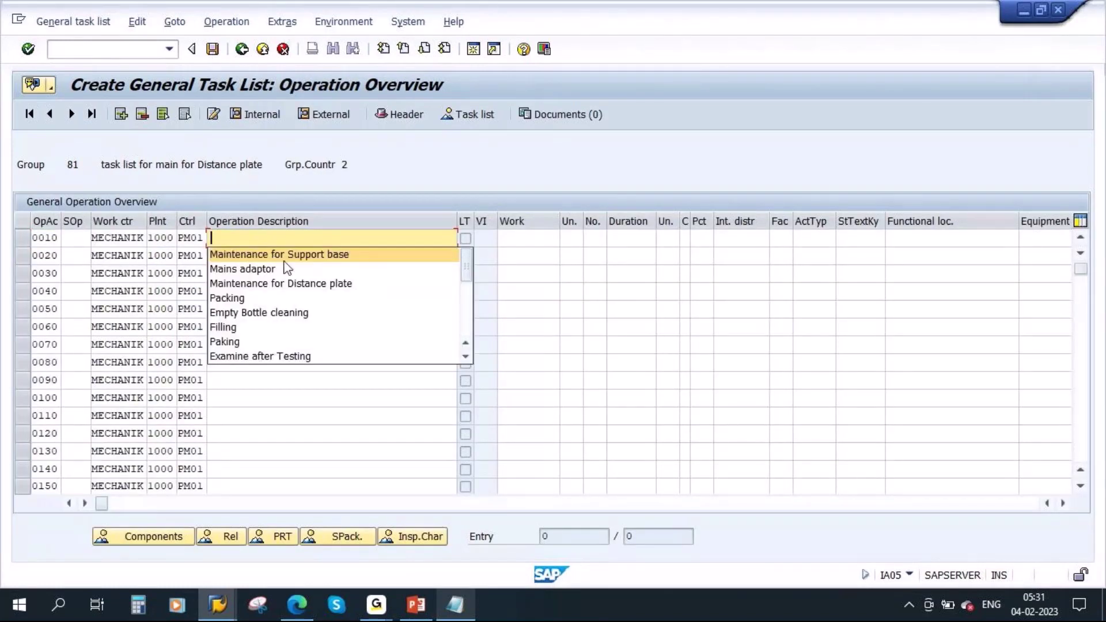
pyautogui.click(288, 283)
pyautogui.click(516, 239)
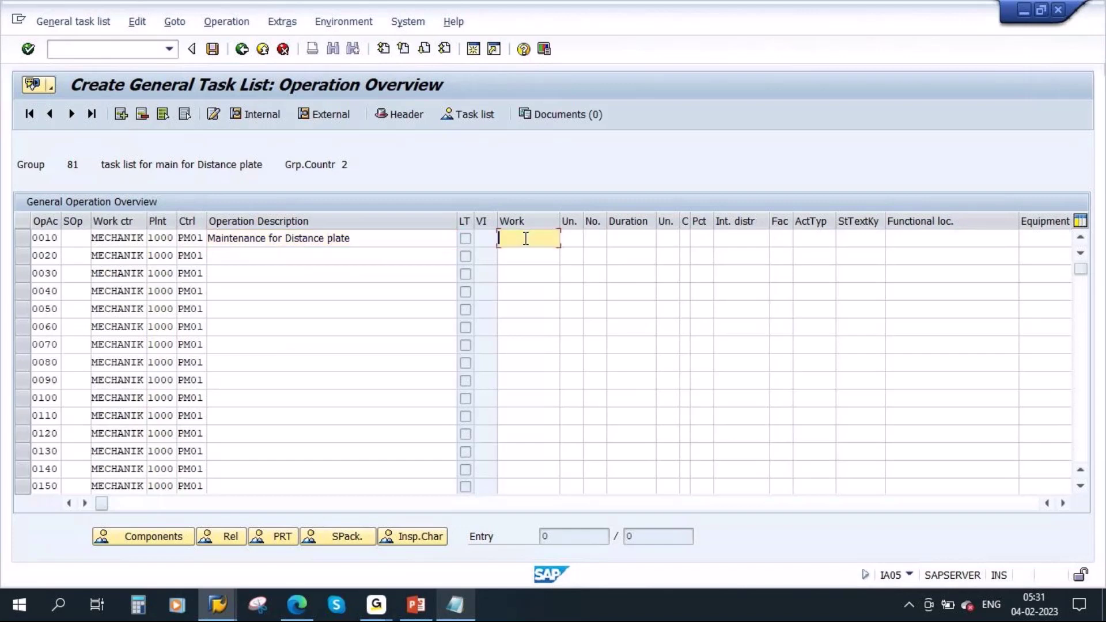
pyautogui.write('1')
pyautogui.click(588, 238)
pyautogui.click(598, 254)
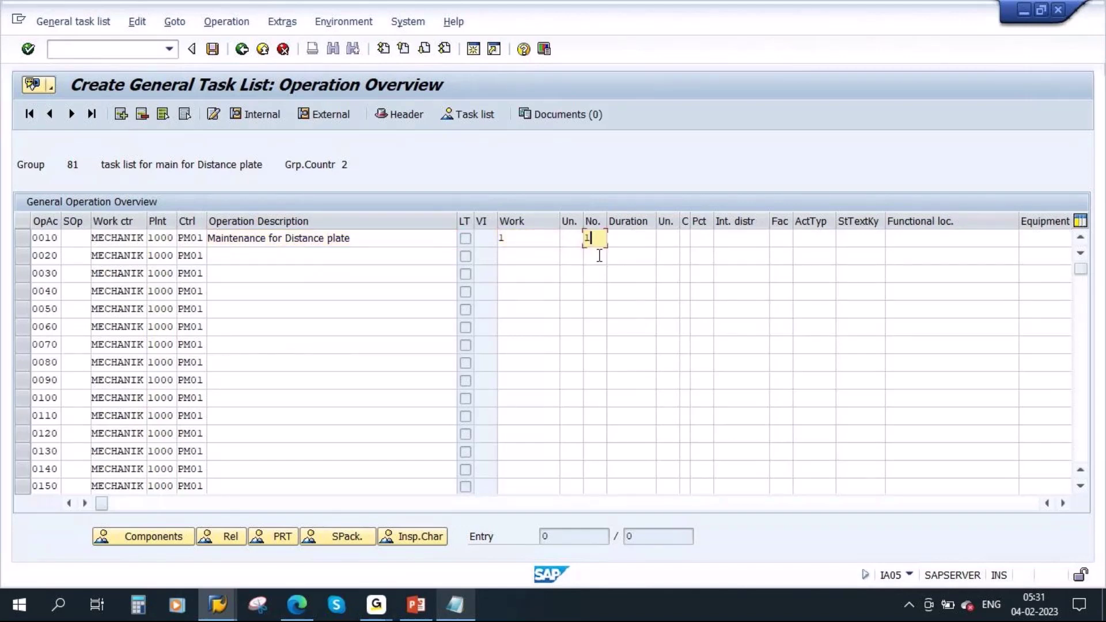
pyautogui.press('Return')
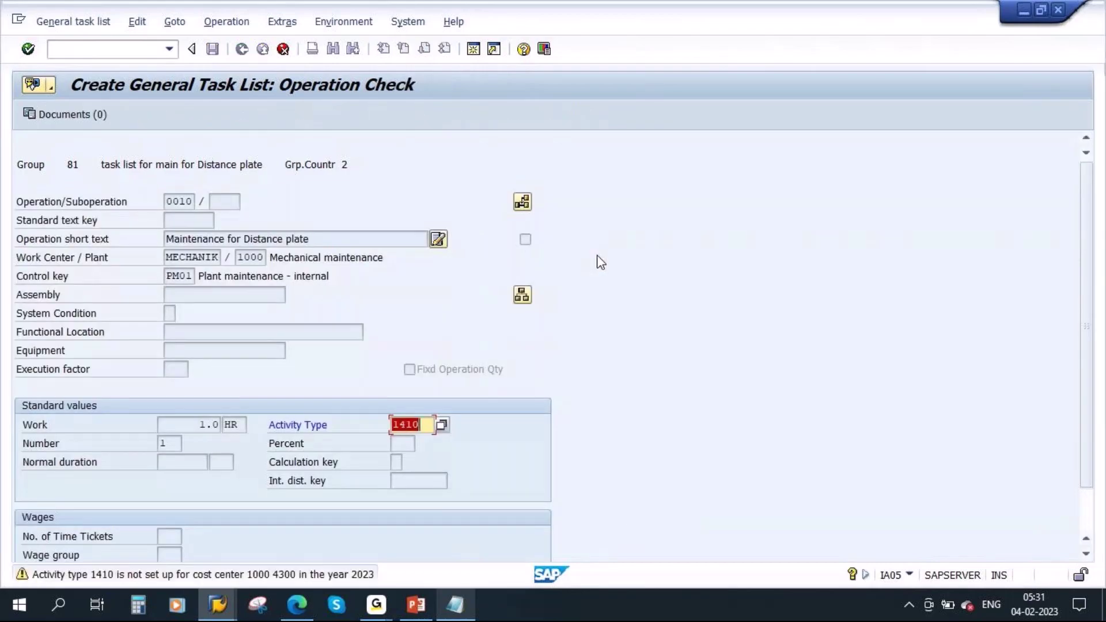
pyautogui.press('Return')
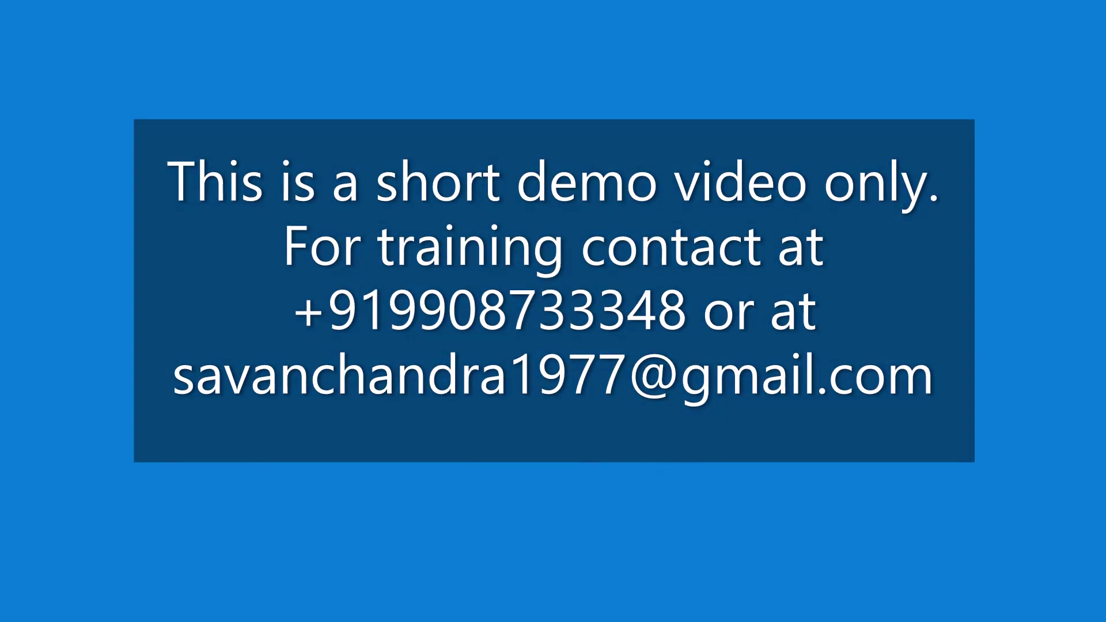